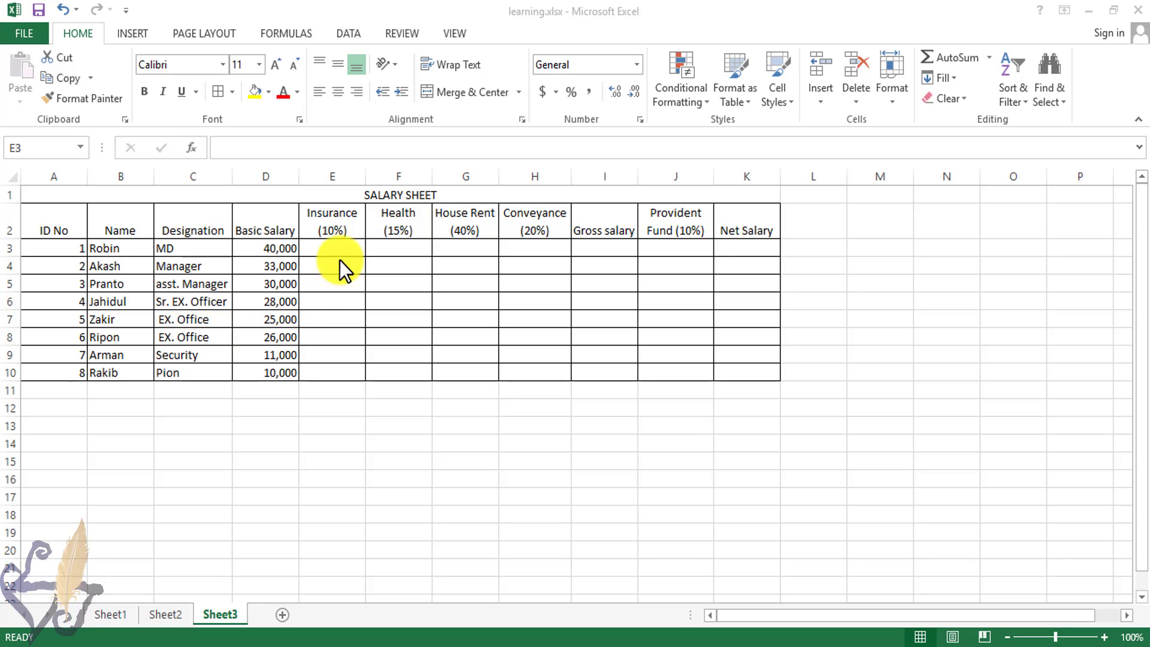
Step: Review the allowance headers, then enter an insurance formula in E3 multiplying the basic salary D3 by .1
left_click(336, 230)
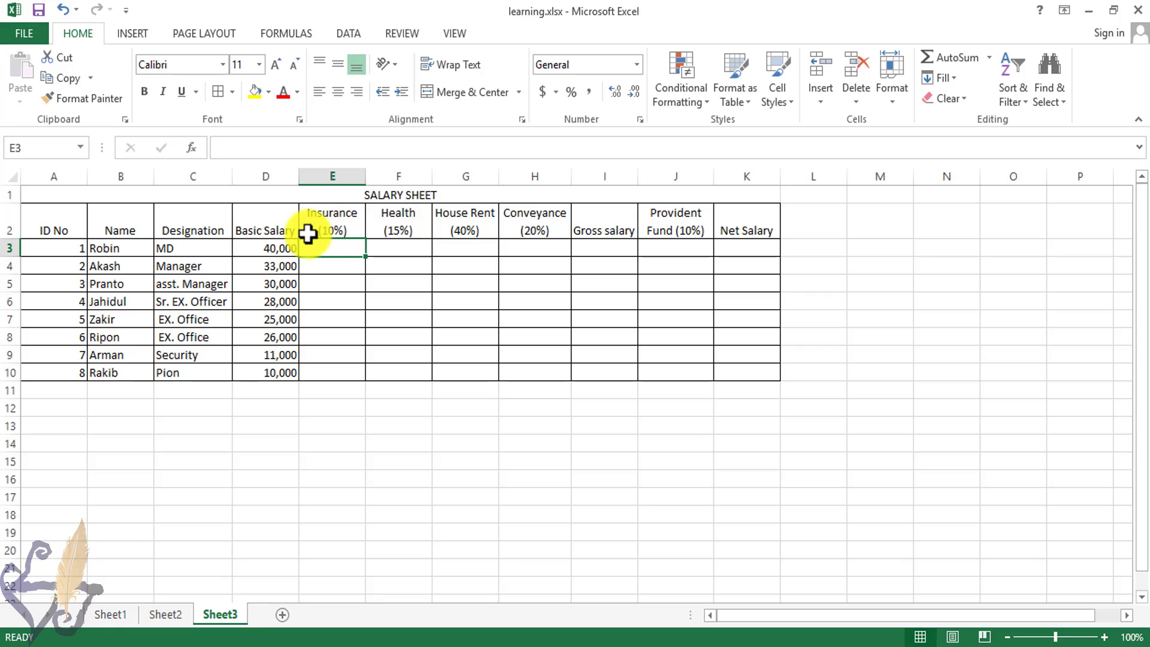
left_click(397, 228)
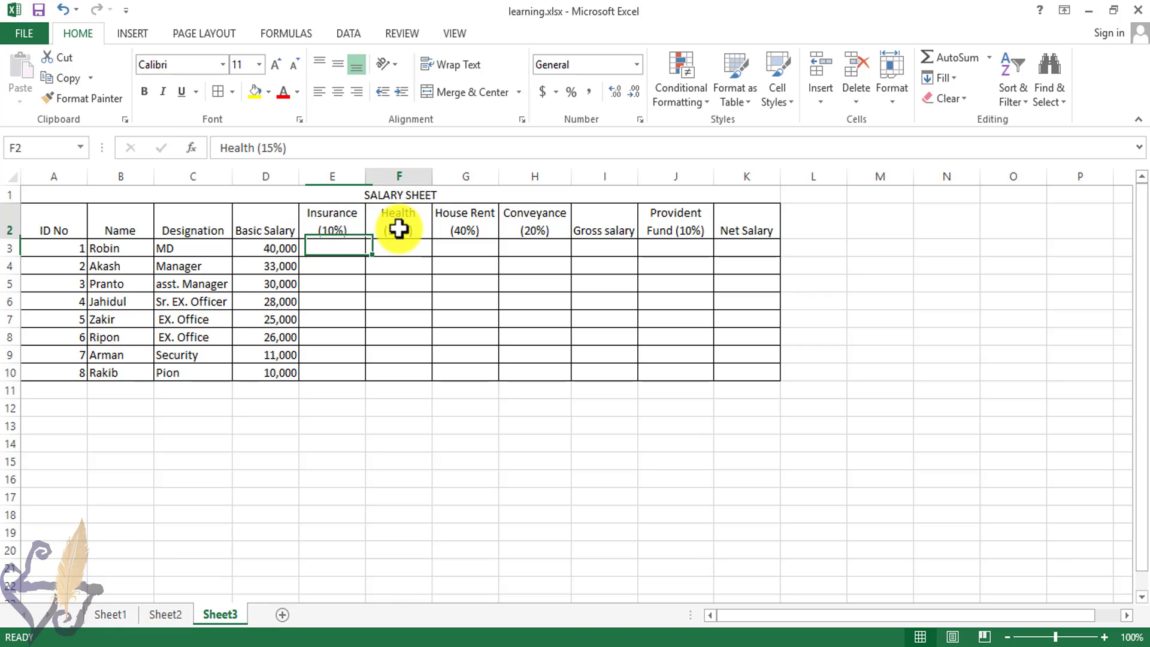
left_click(470, 228)
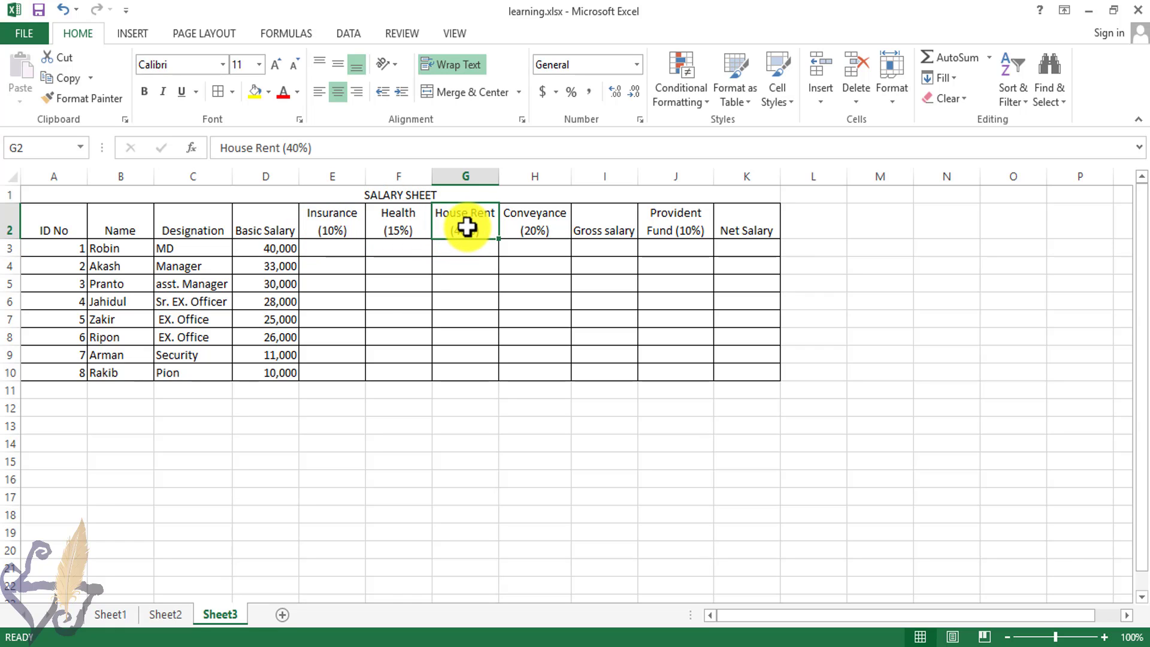
left_click(550, 226)
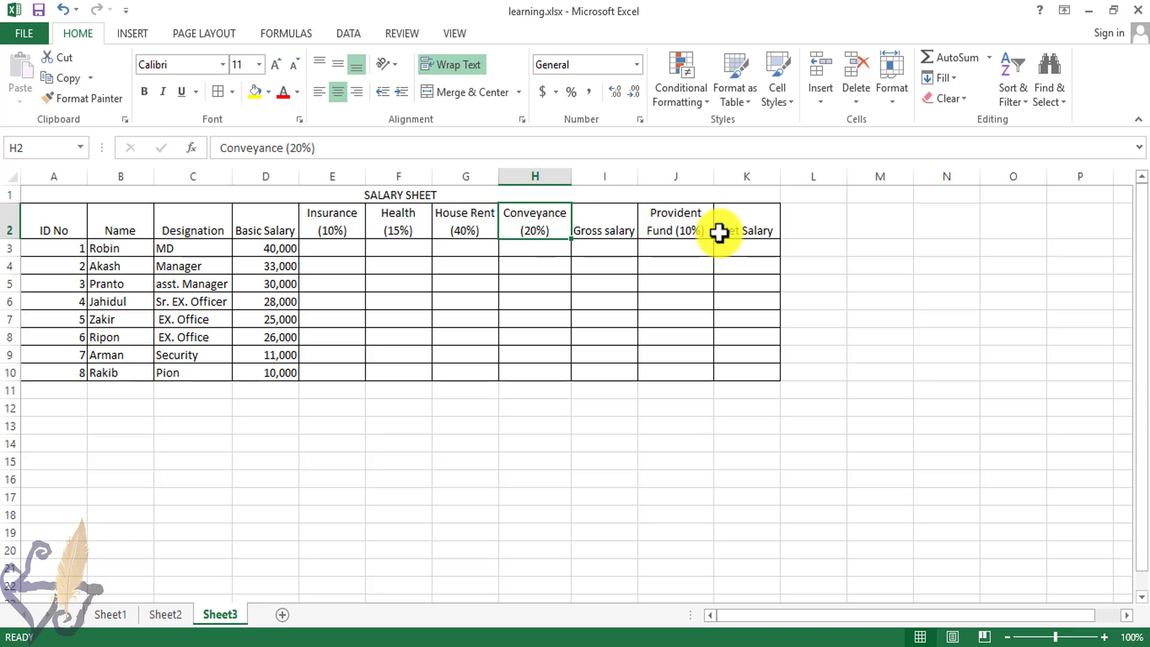
left_click(690, 235)
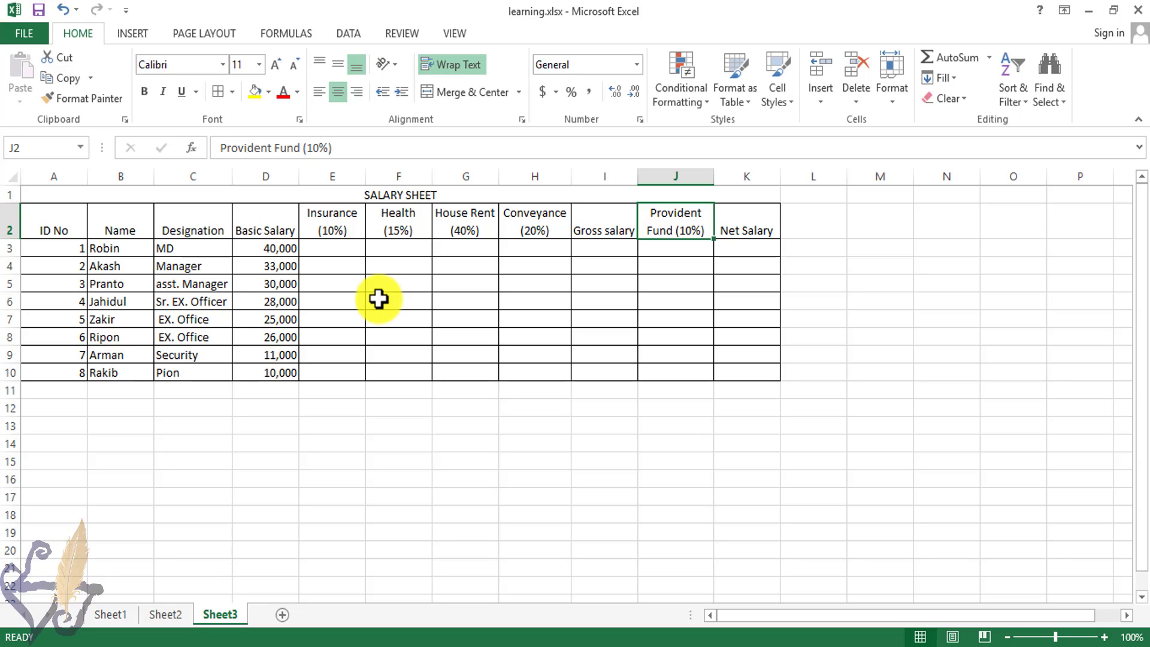
left_click(332, 251)
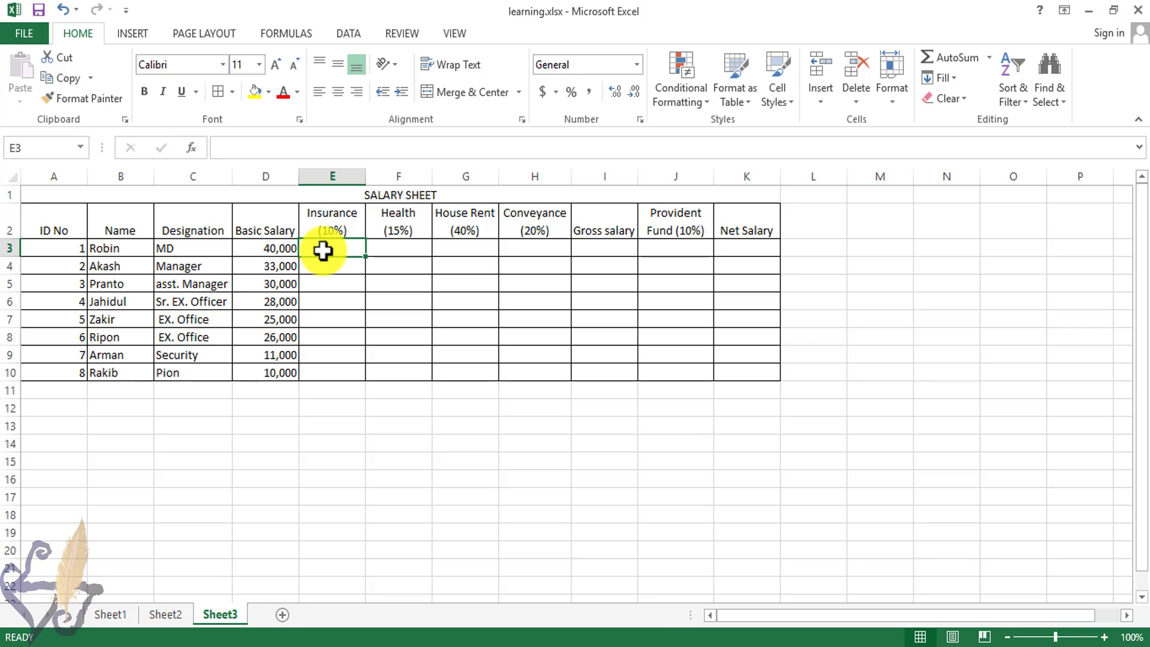
type("=")
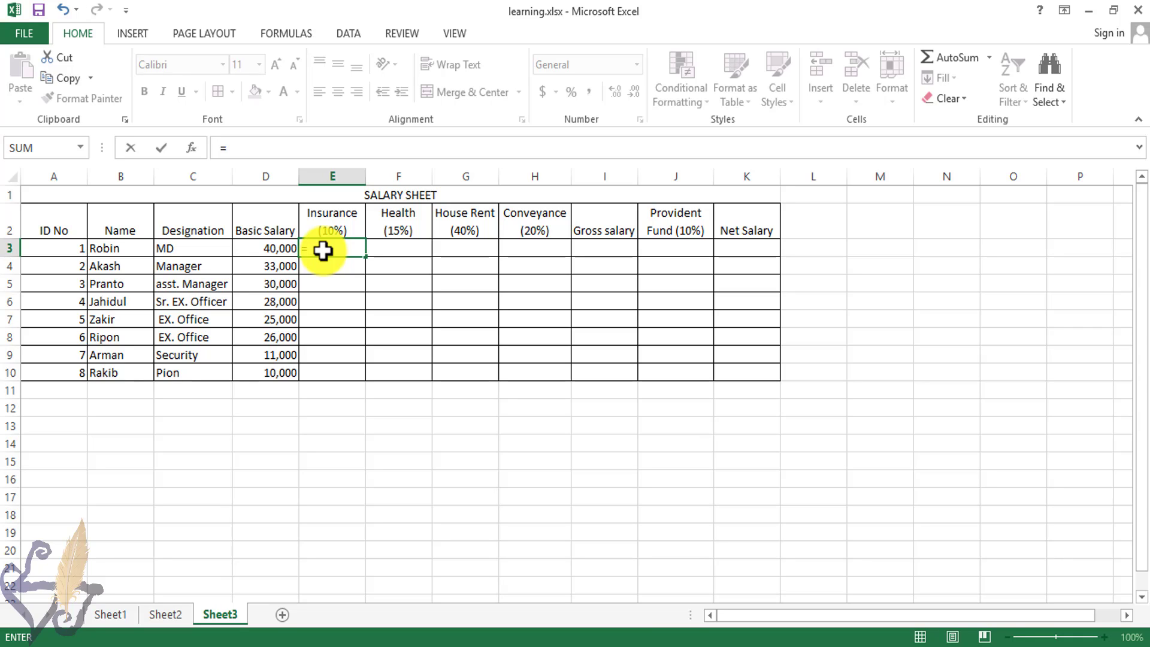
type("d3")
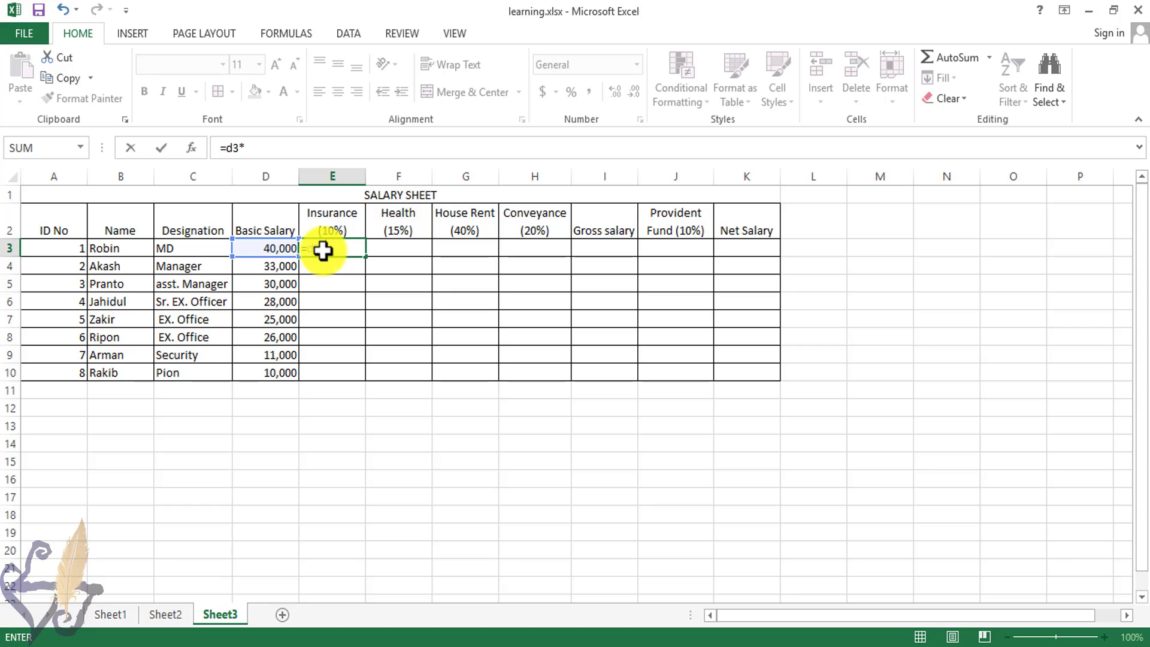
type("*.1")
key("Tab")
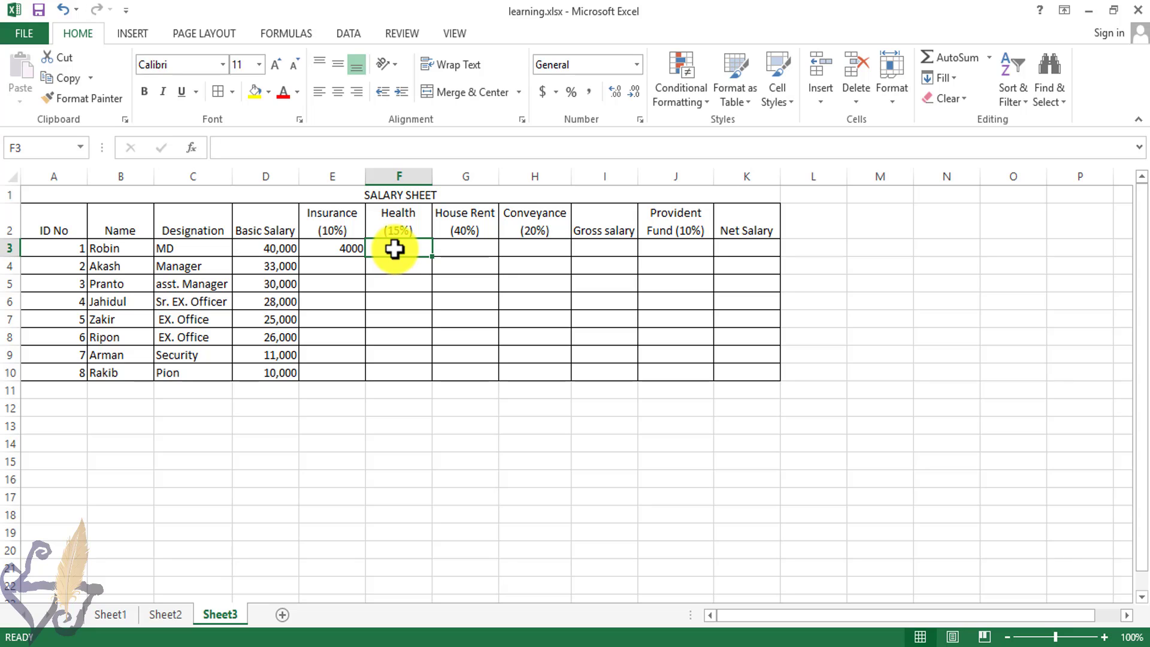
Step: Enter the health formula in F3 as D3 multiplied by .15
type("=")
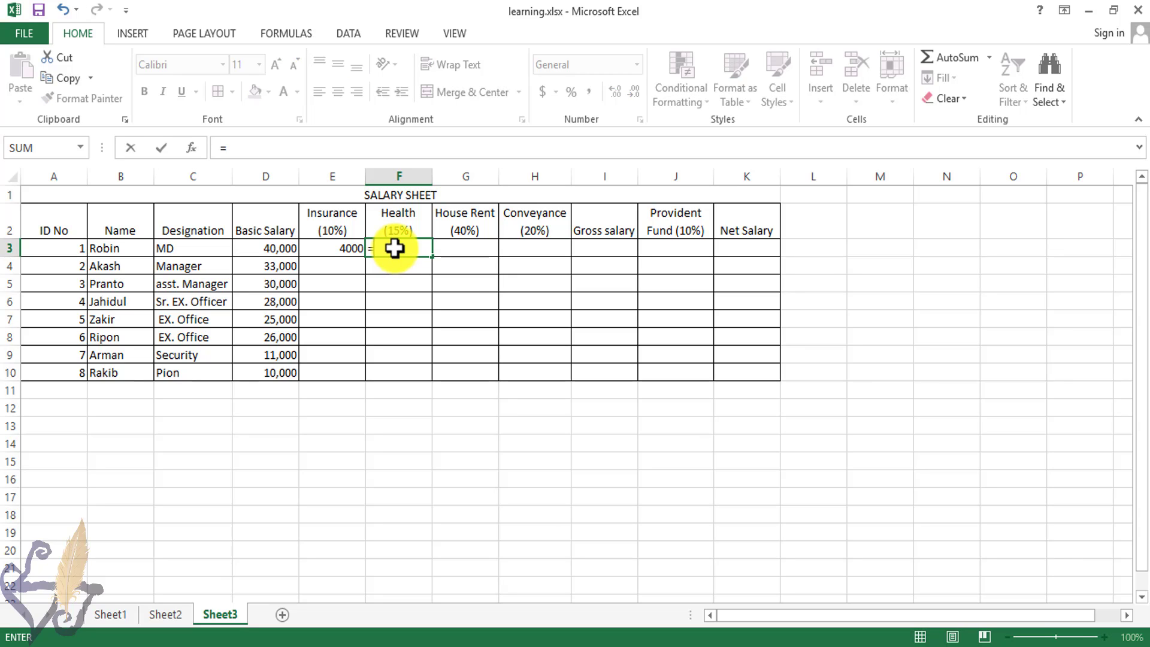
type("d3")
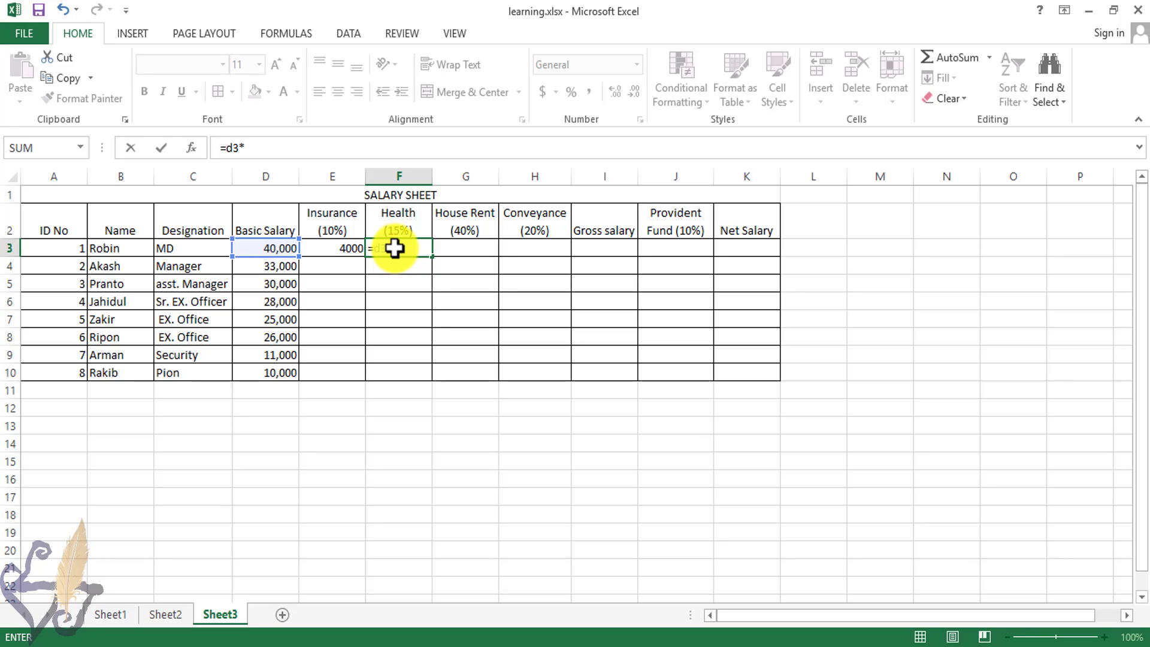
type("*.15")
key("Return")
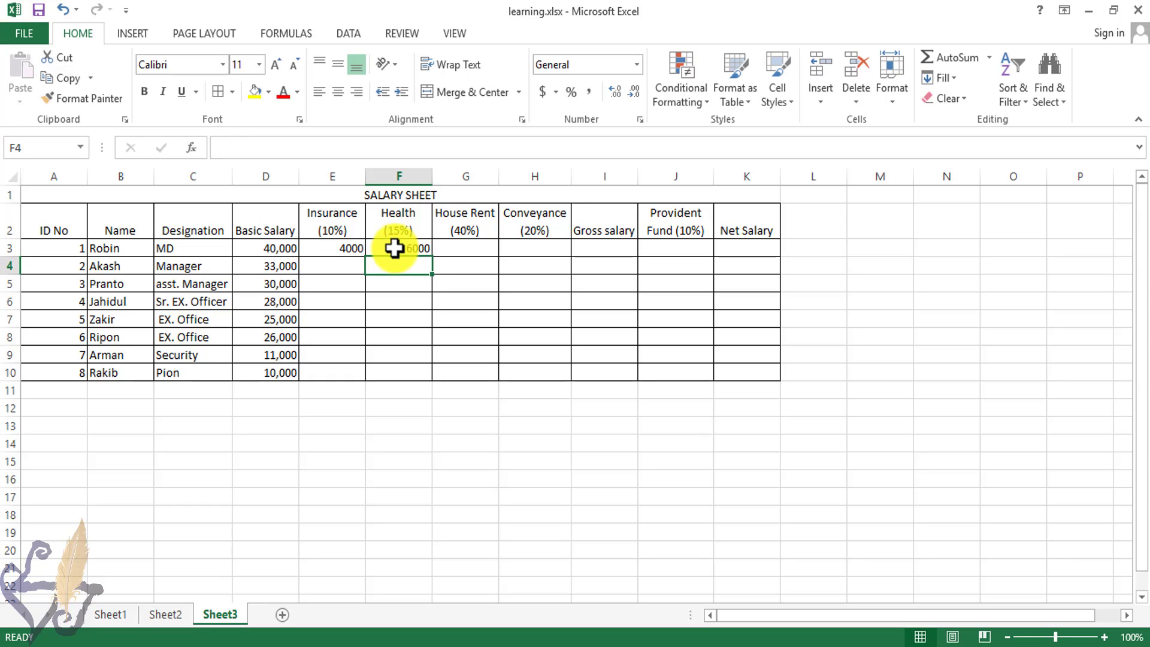
Step: Enter the house rent formula in G3 as D3 multiplied by 0.4
left_click(394, 248)
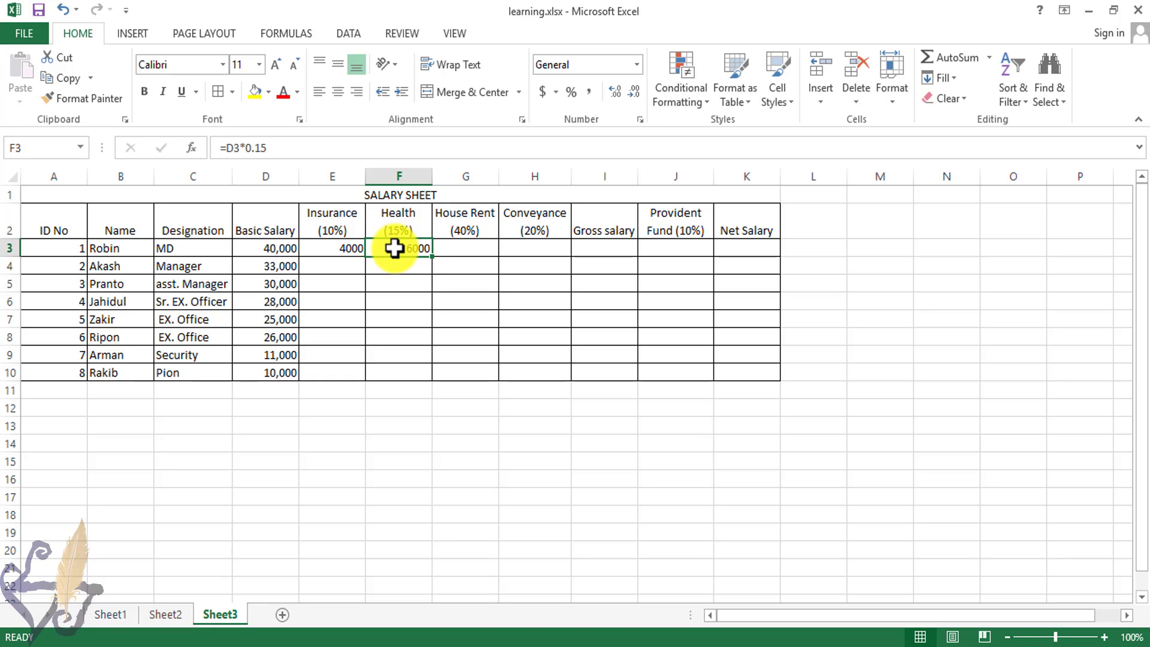
key("Right")
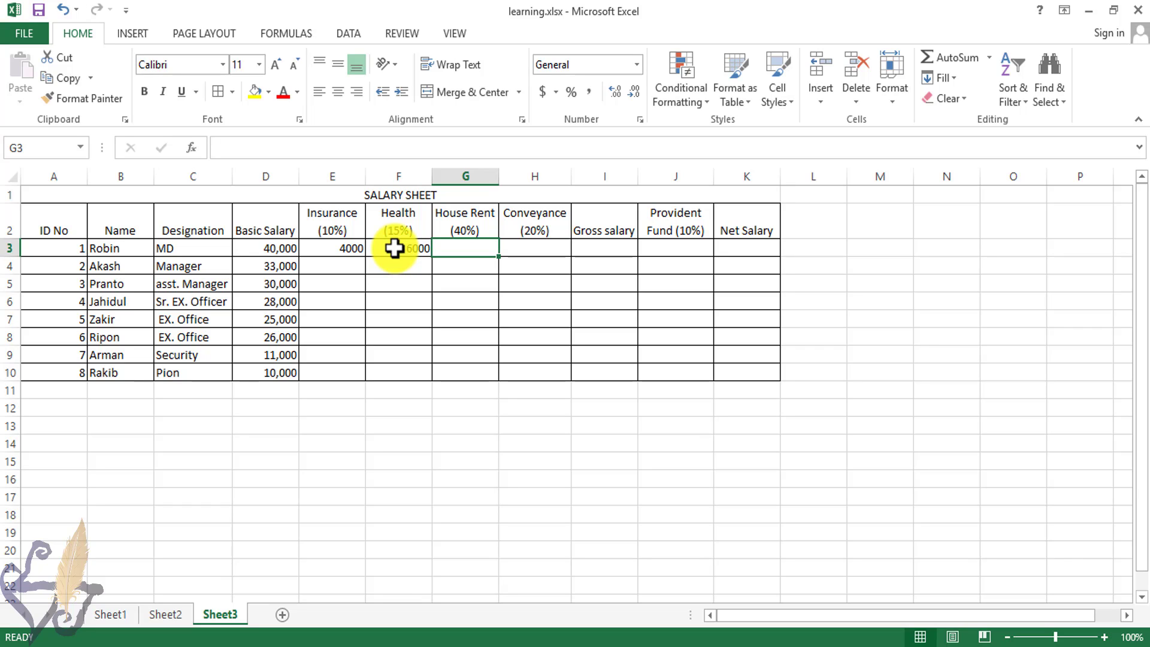
type("=d3")
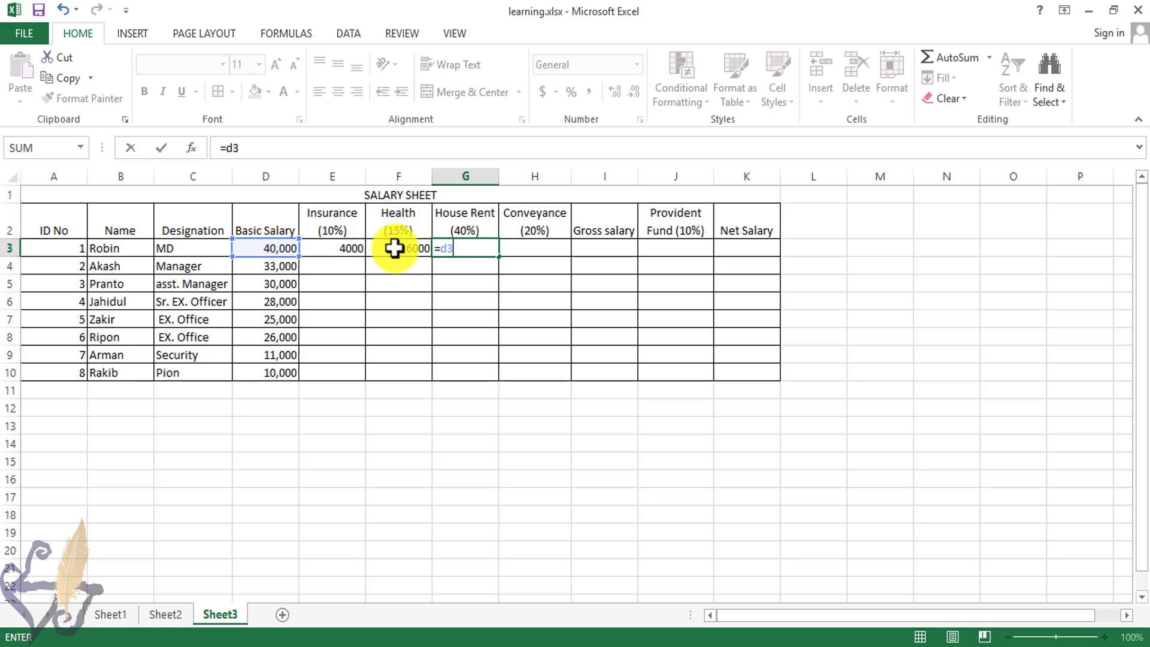
type("*0.4")
key("Return")
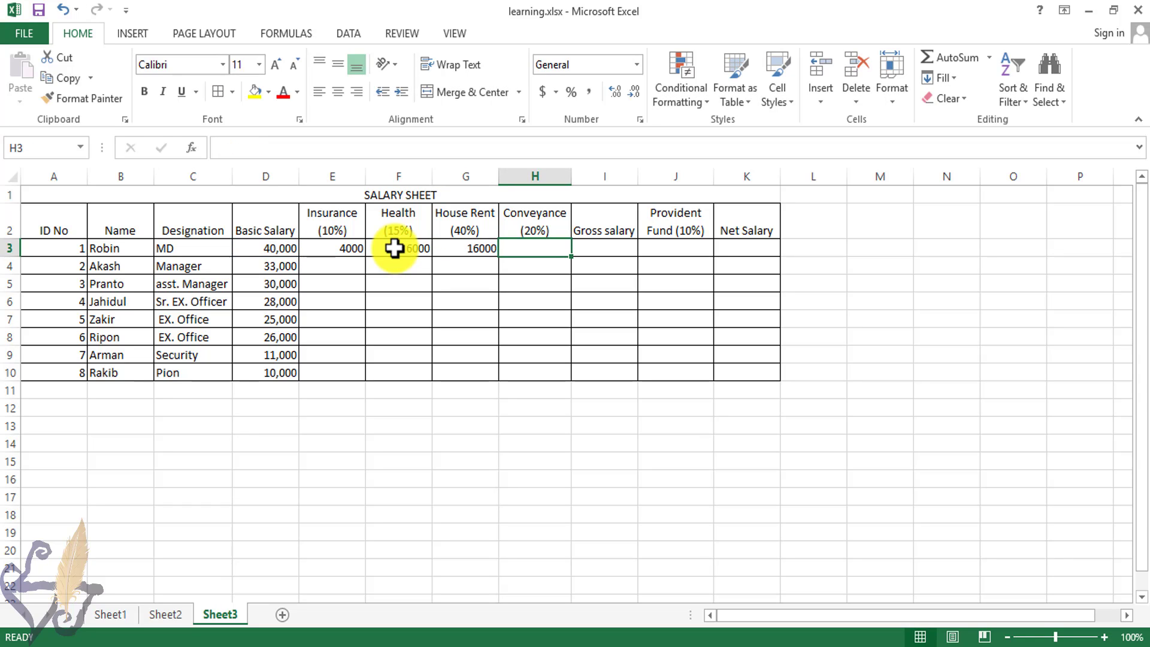
Step: Enter the conveyance formula in H3 as D3 multiplied by 0.2
type("=")
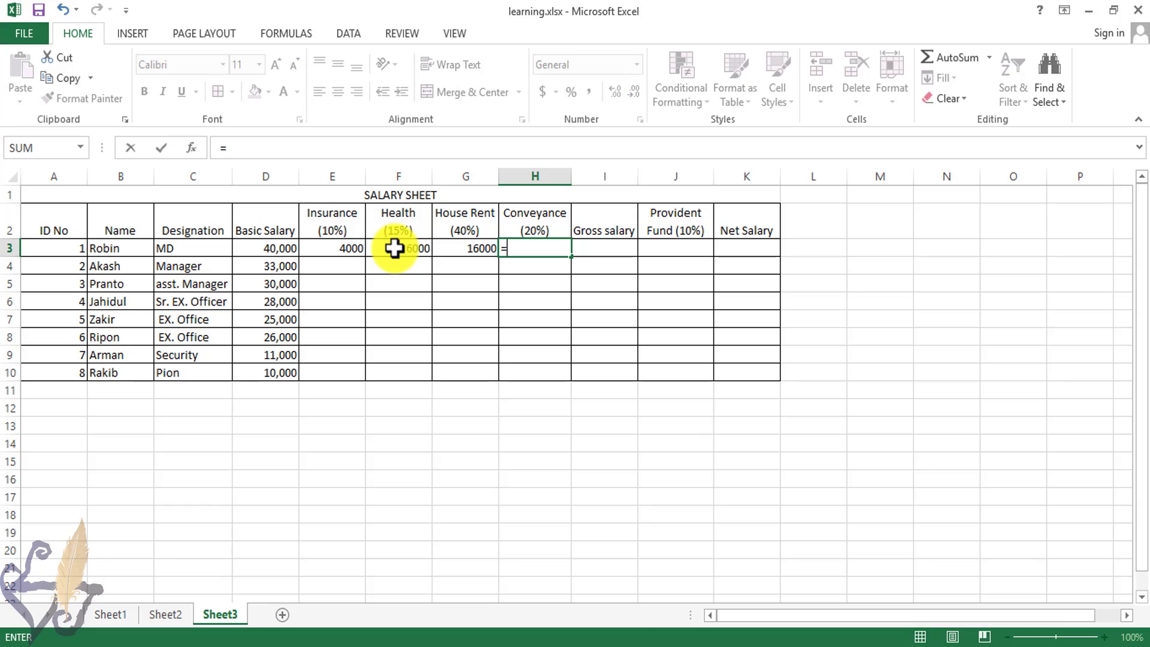
type("d3")
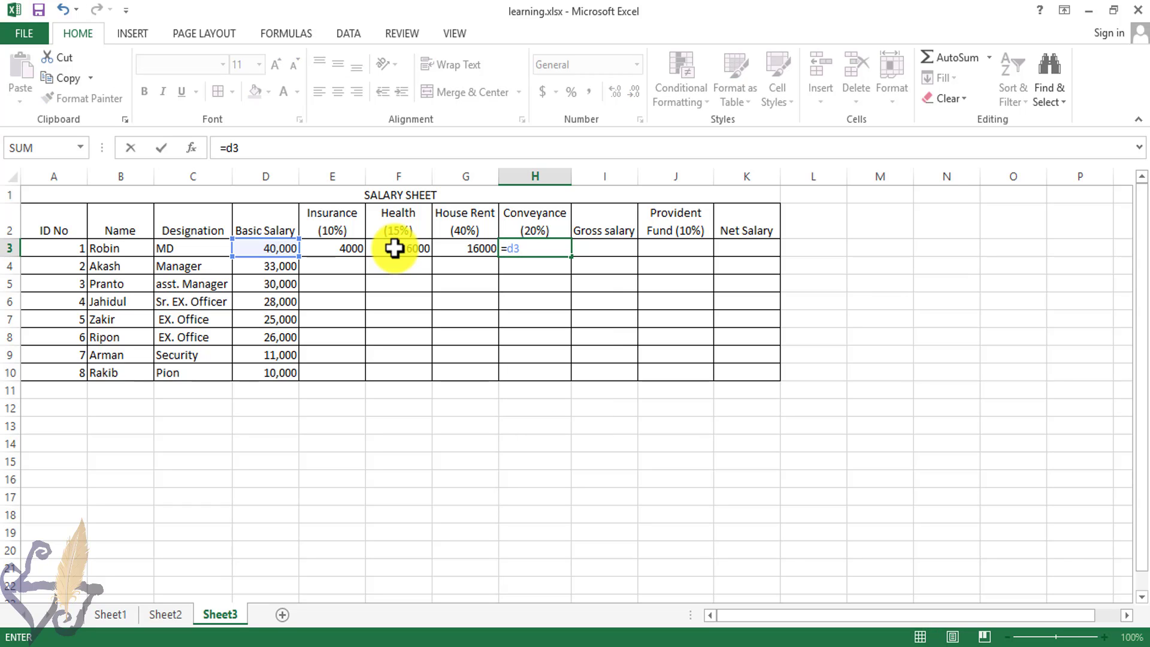
type("*0.2")
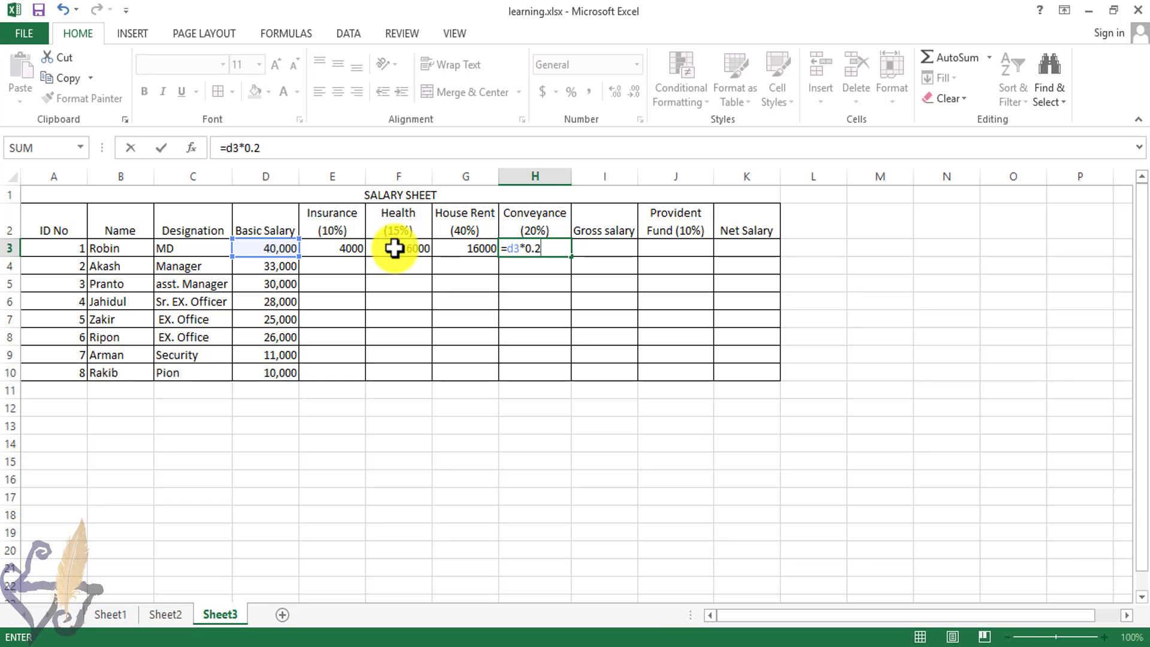
key("Tab")
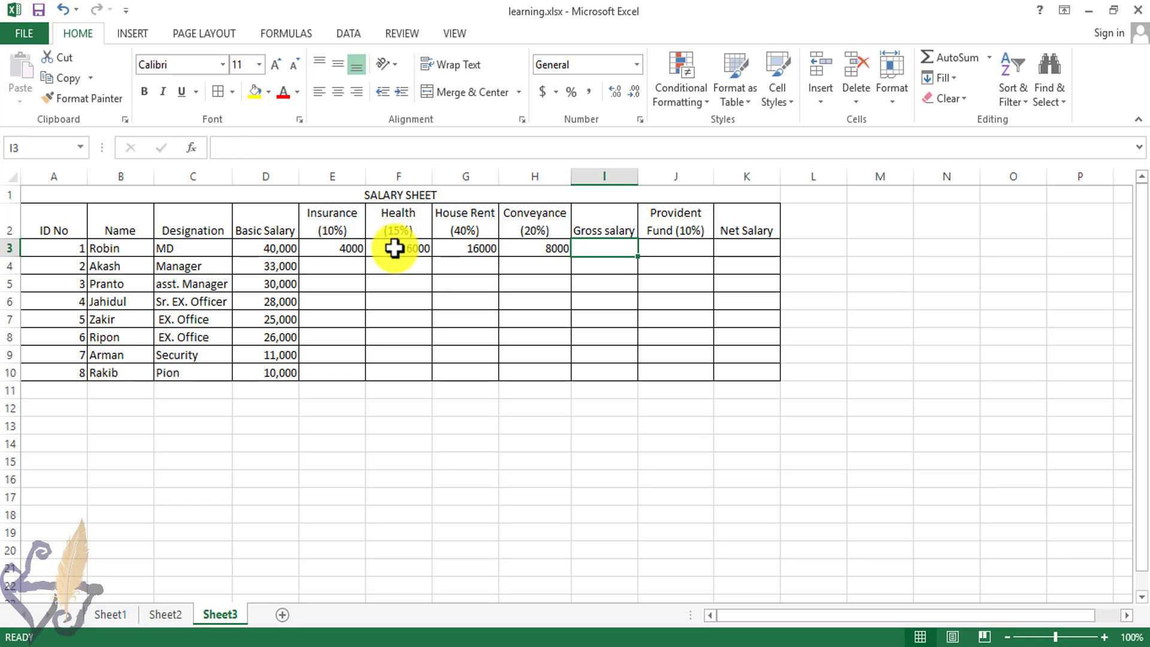
Step: Try entering a provident fund formula in J3 as D3 multiplied by 1
key("Tab")
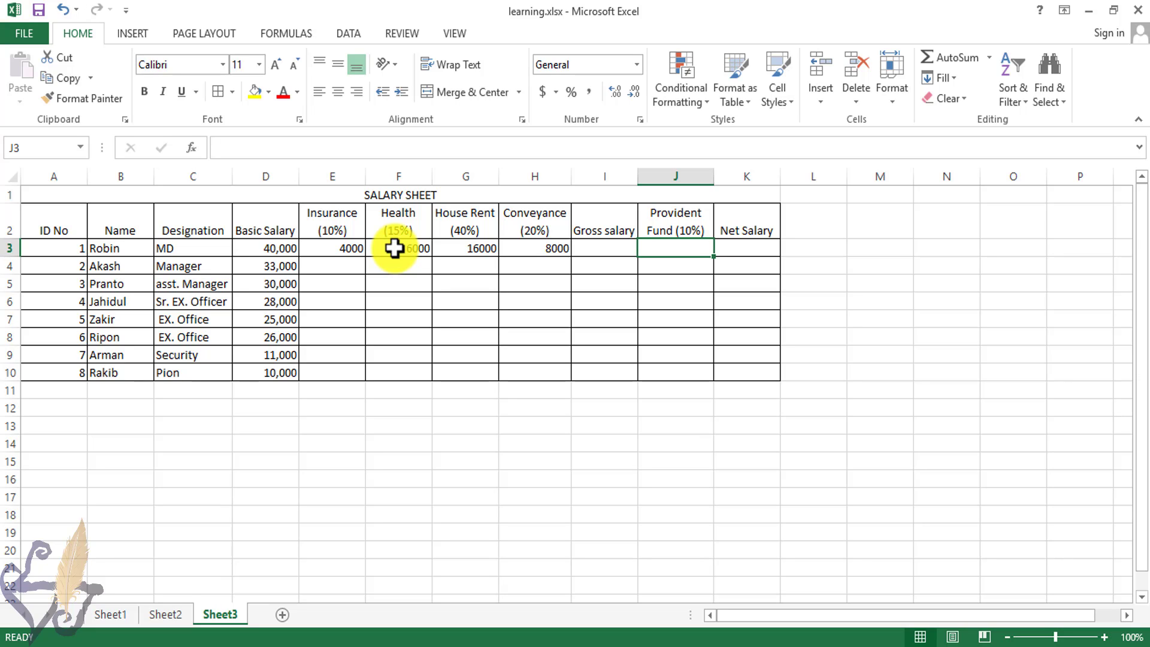
type("d3")
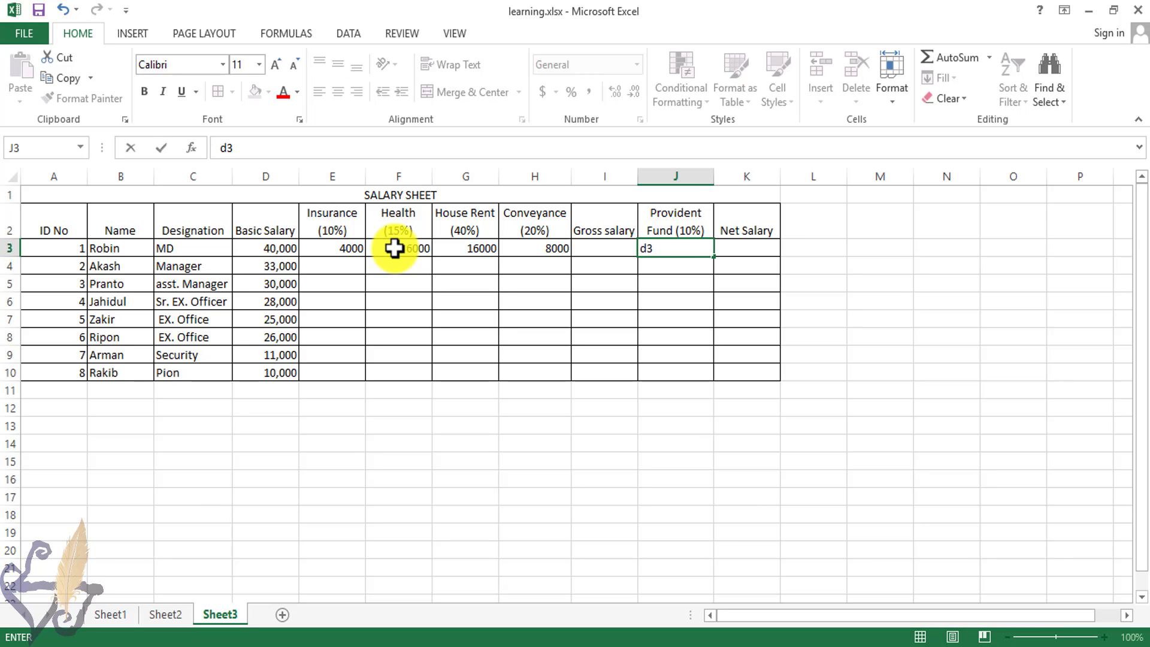
key("BackSpace")
key("BackSpace")
type("=")
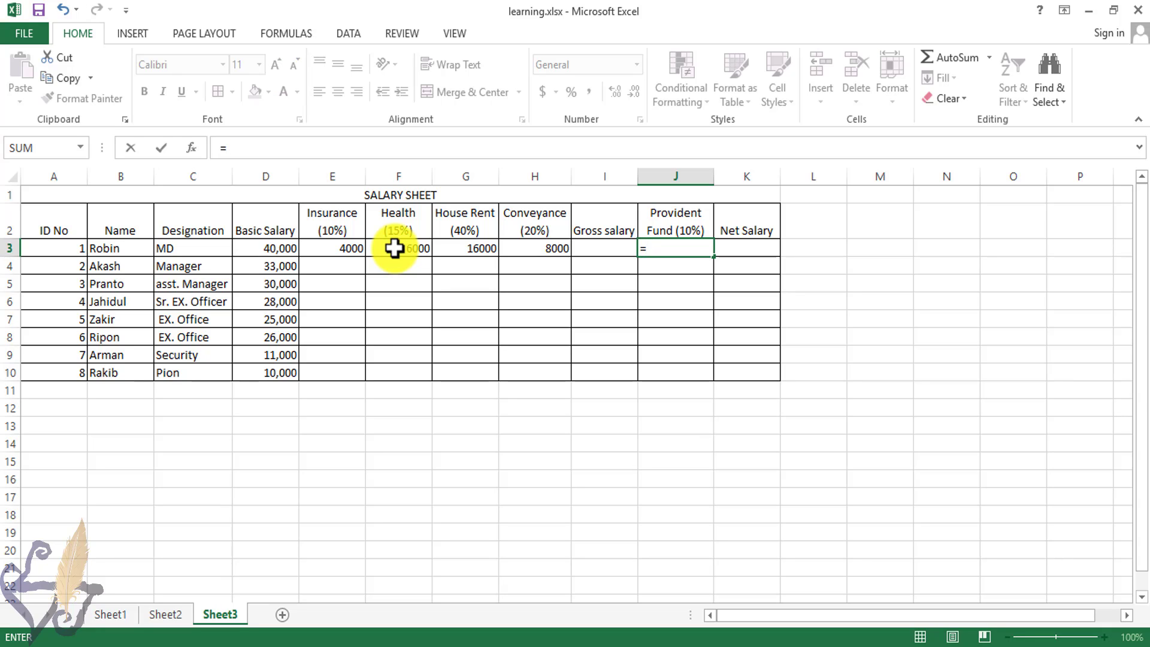
type("d3")
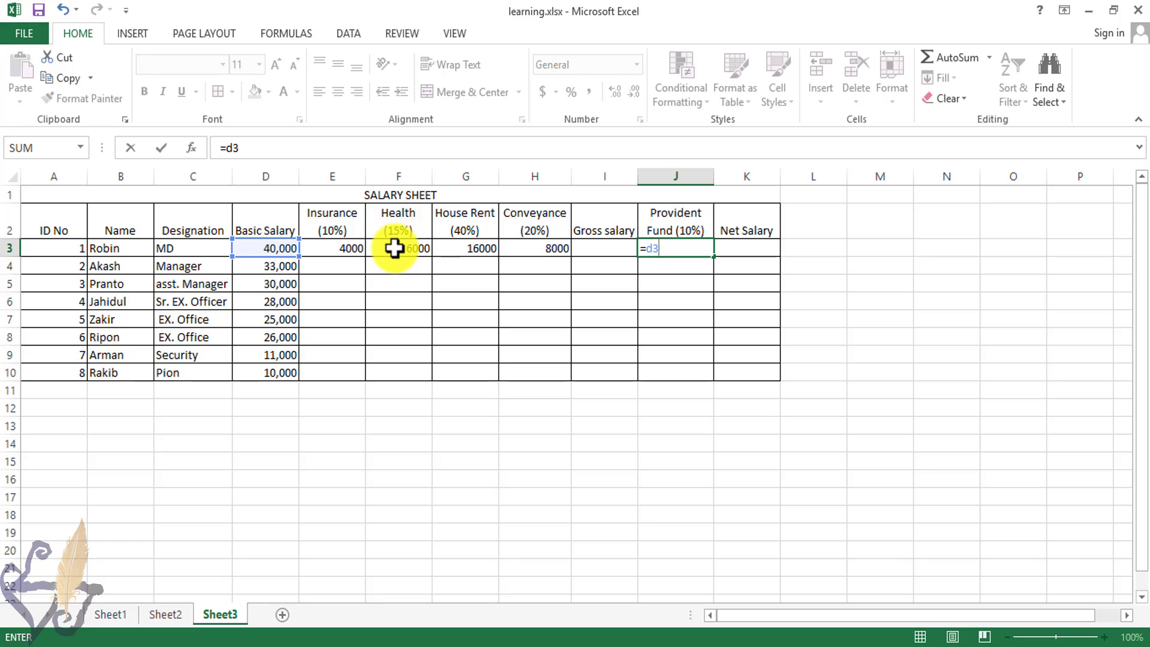
type("*1")
key("Left")
key("Right")
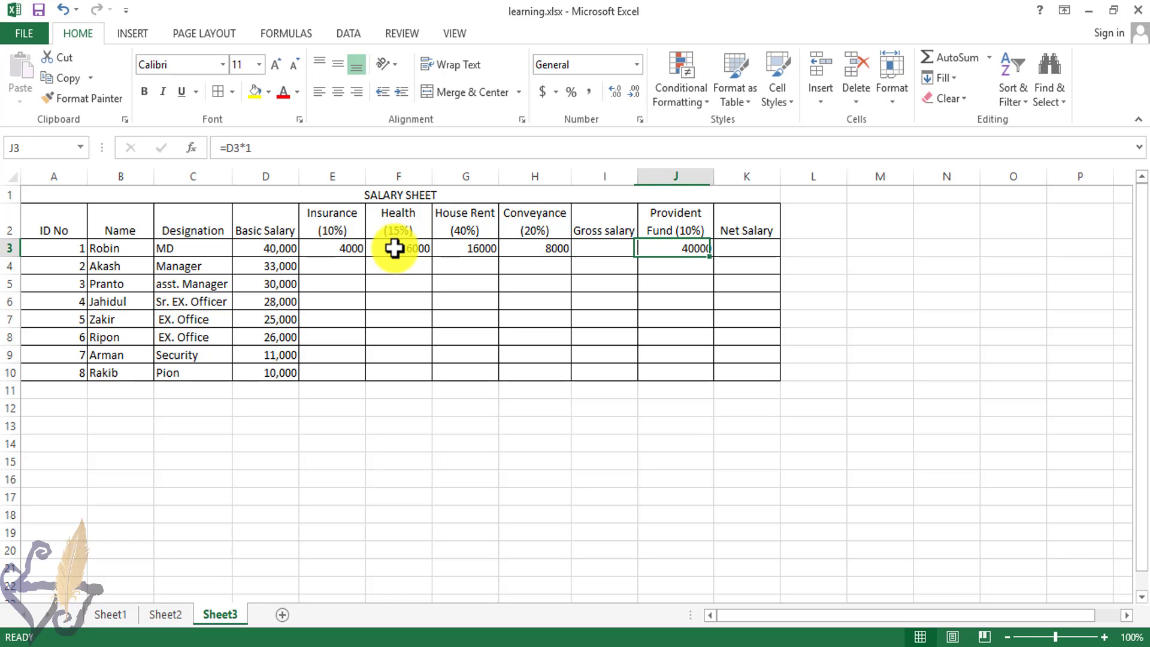
Step: Enter the provident fund formula in J3 as D3 multiplied by .1
type("=")
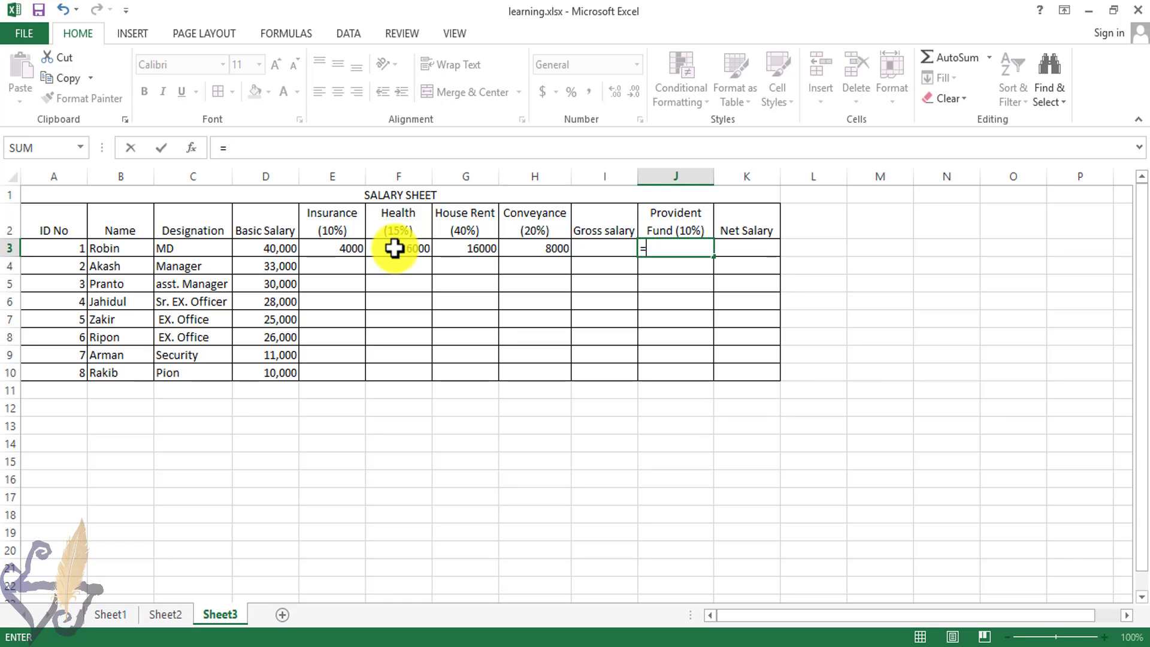
type("d3")
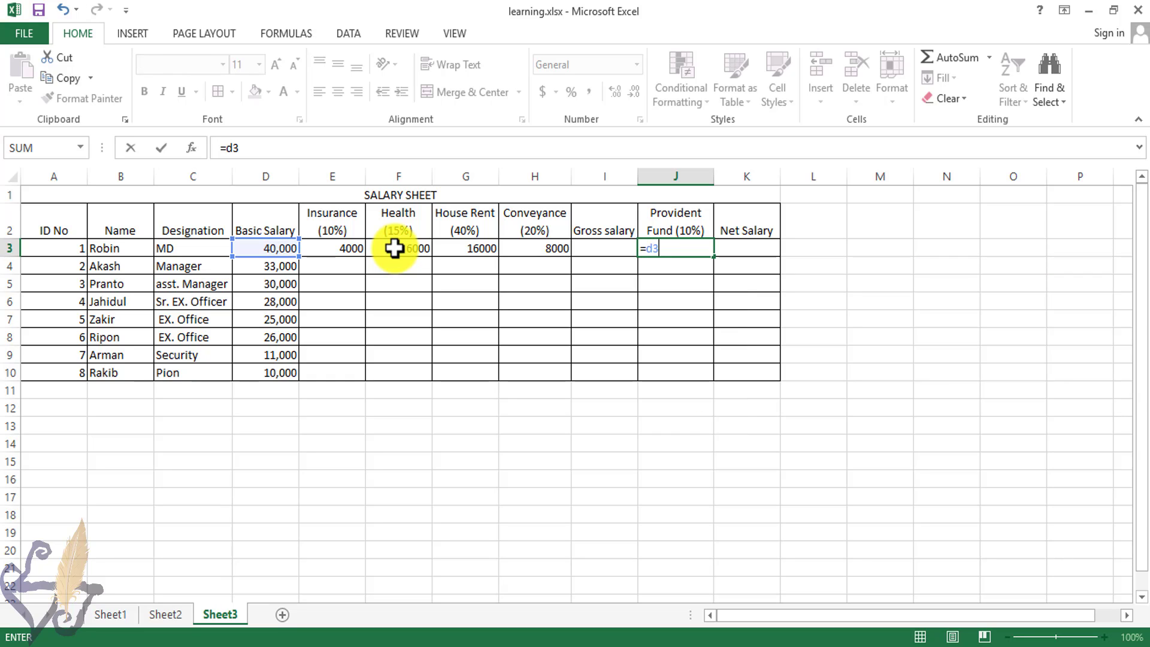
type("*.1")
key("Return")
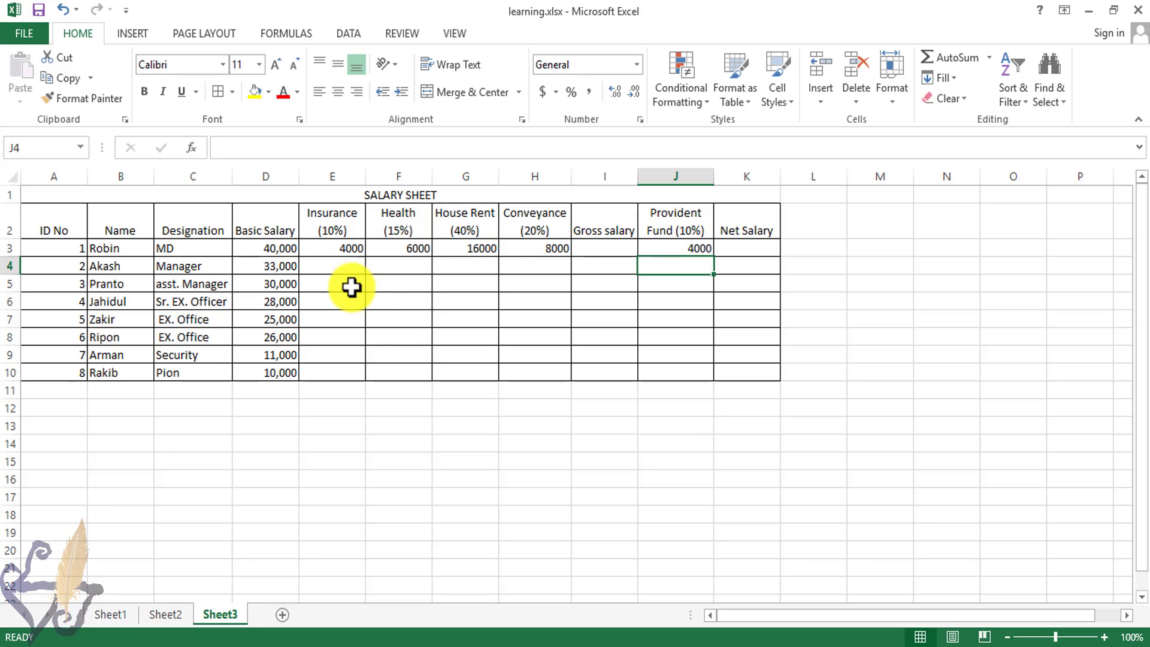
Step: Fill the insurance and health formulas down to row 10 for all employees
left_click(334, 249)
left_click_drag(366, 259, 368, 377)
left_click(413, 249)
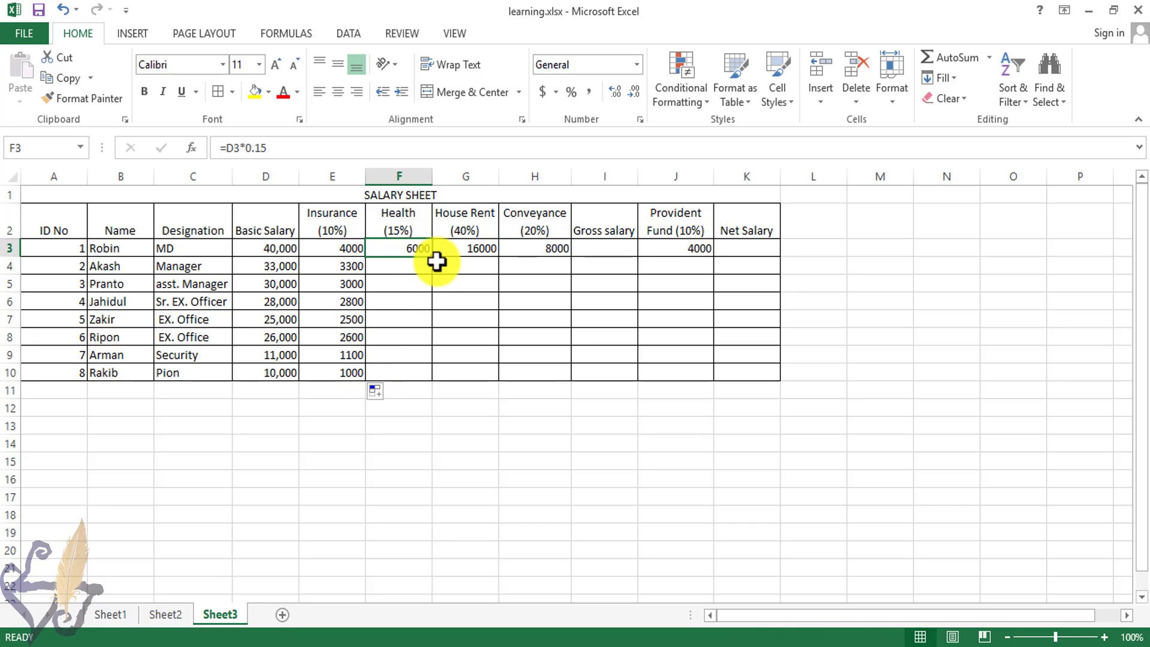
left_click_drag(434, 264, 438, 375)
Step: Fill the house rent and conveyance formulas down to row 10 for all employees
left_click(492, 251)
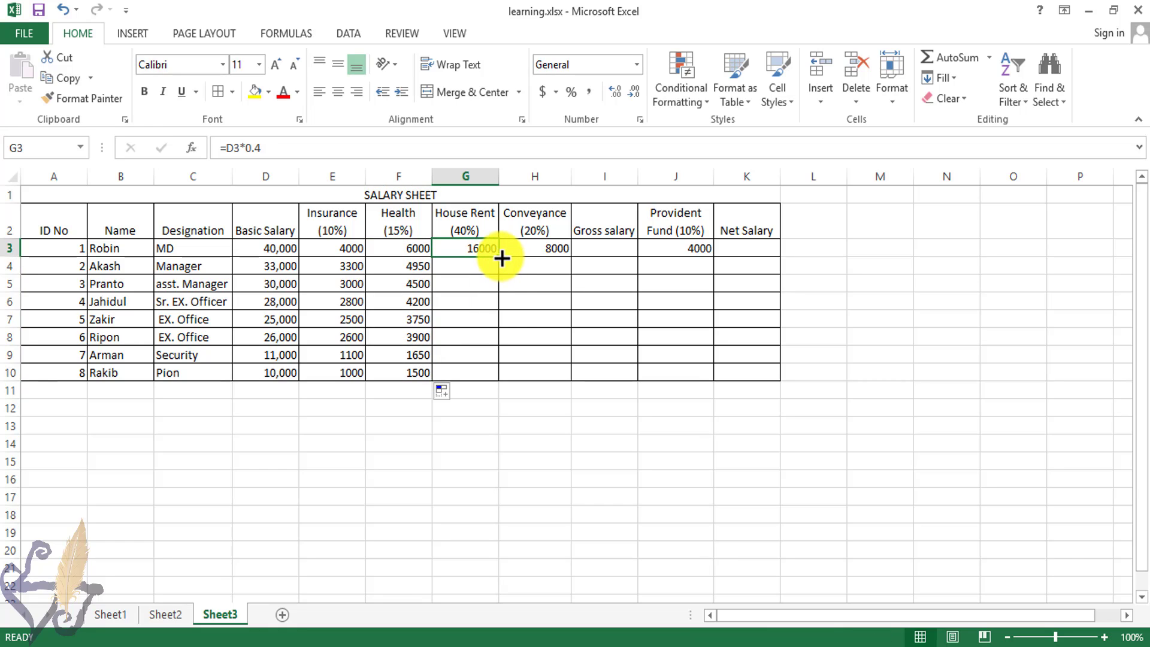
left_click_drag(500, 257, 500, 383)
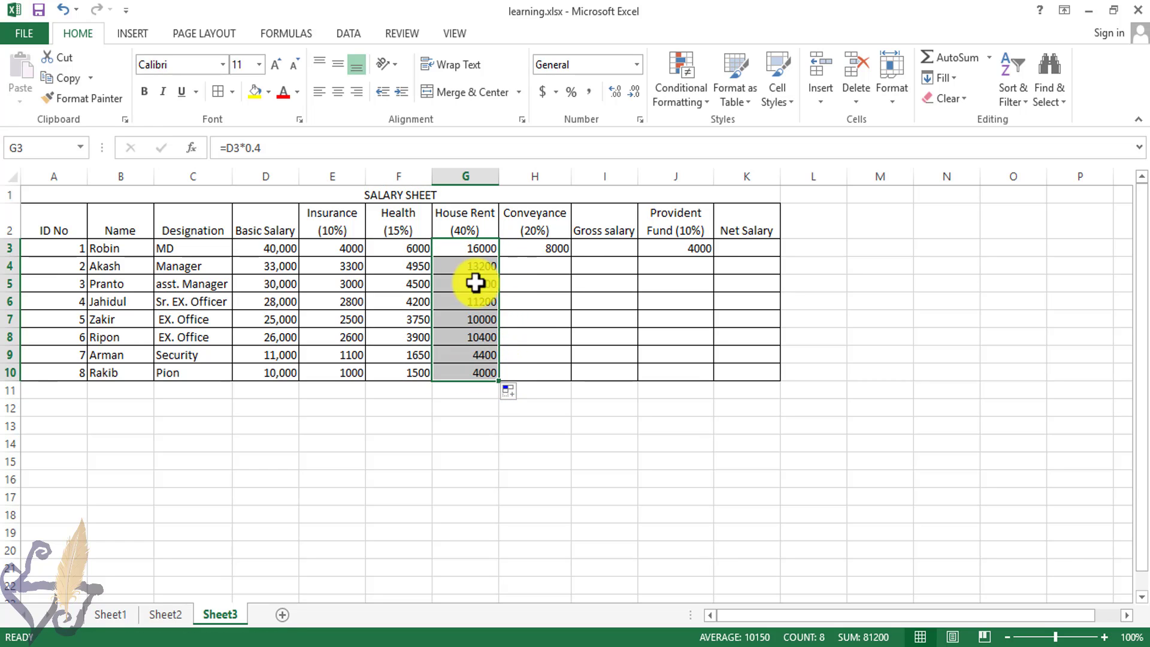
left_click(552, 247)
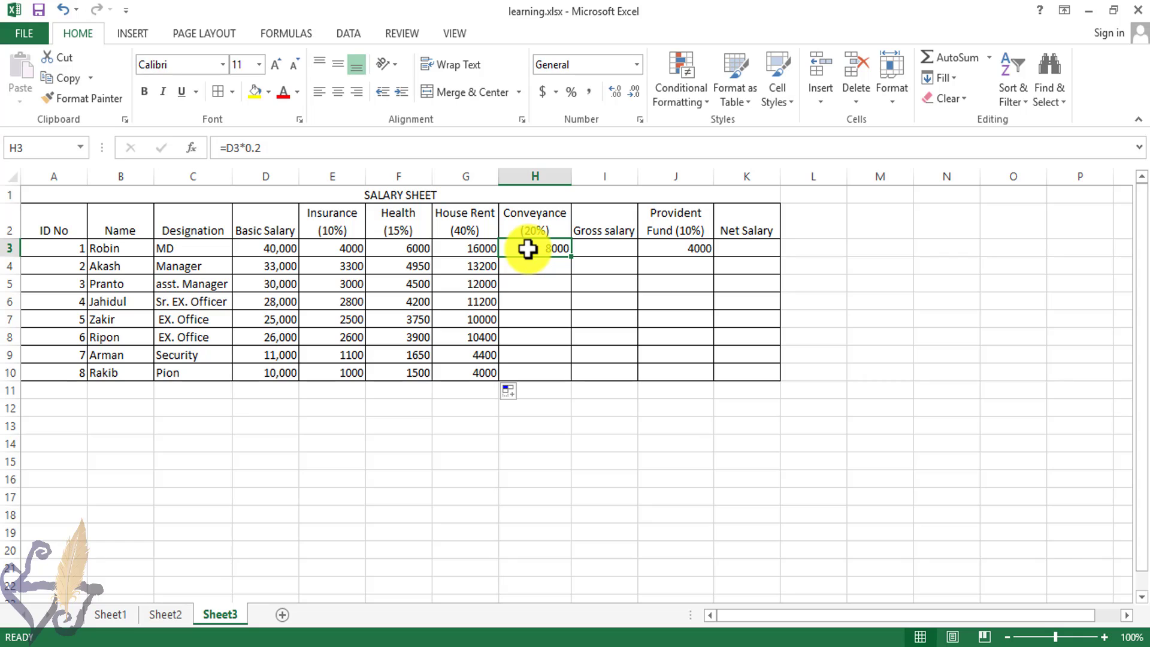
left_click_drag(572, 257, 570, 380)
Step: Fill the provident fund formula down to row 10 for all employees
left_click(683, 252)
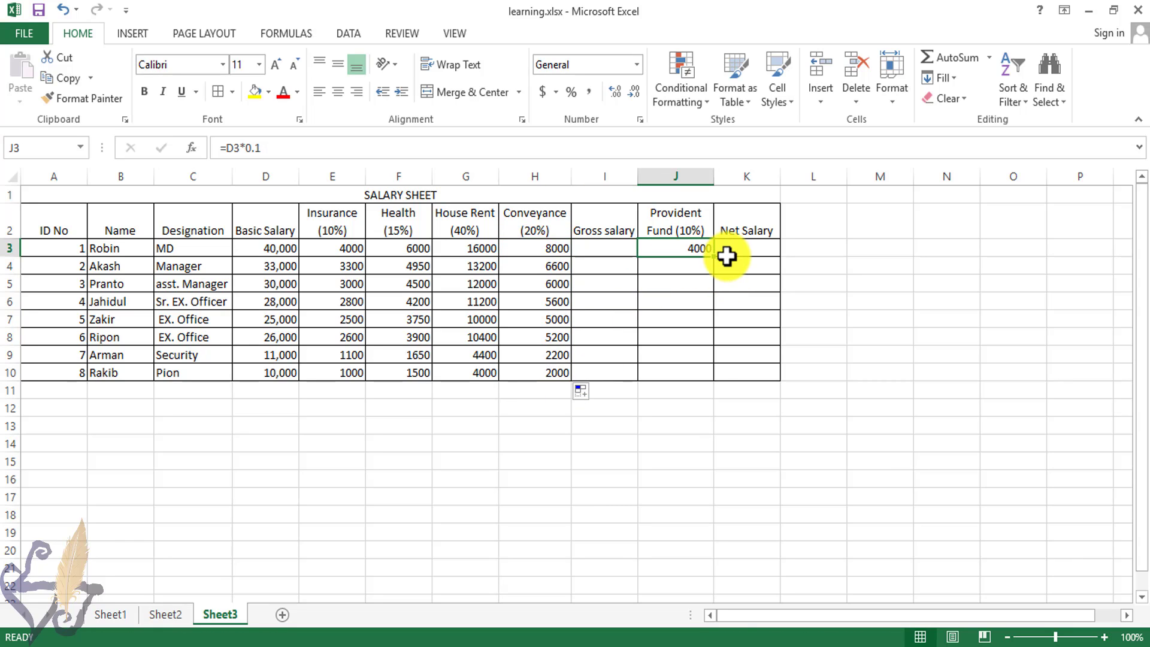
left_click_drag(714, 258, 712, 377)
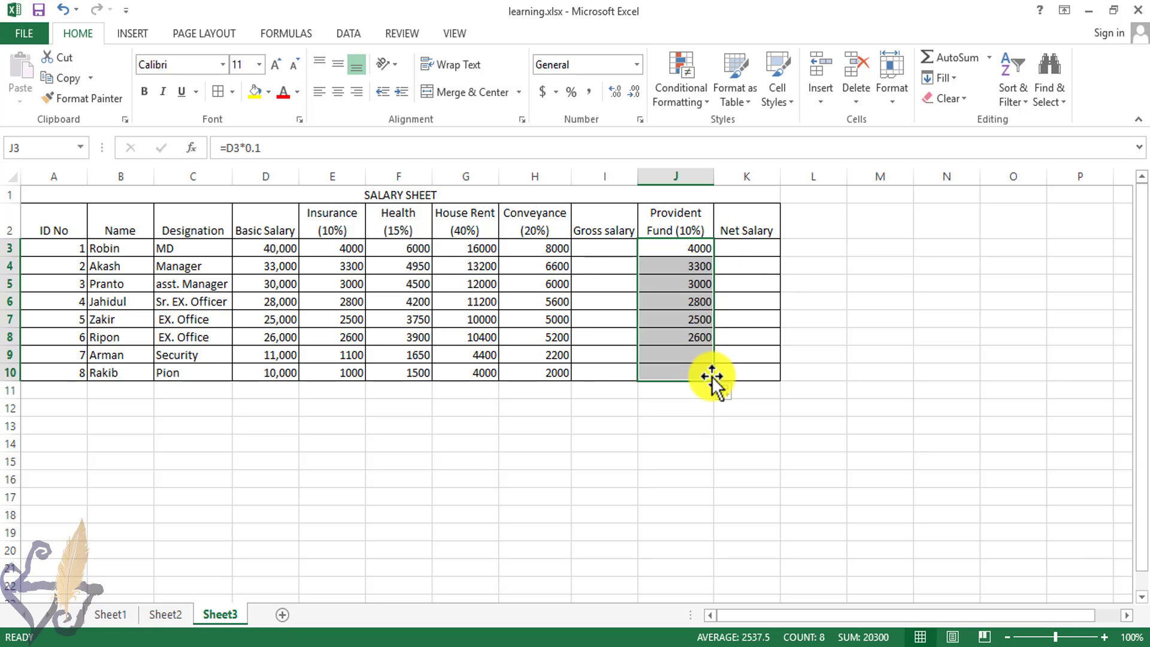
left_click(594, 247)
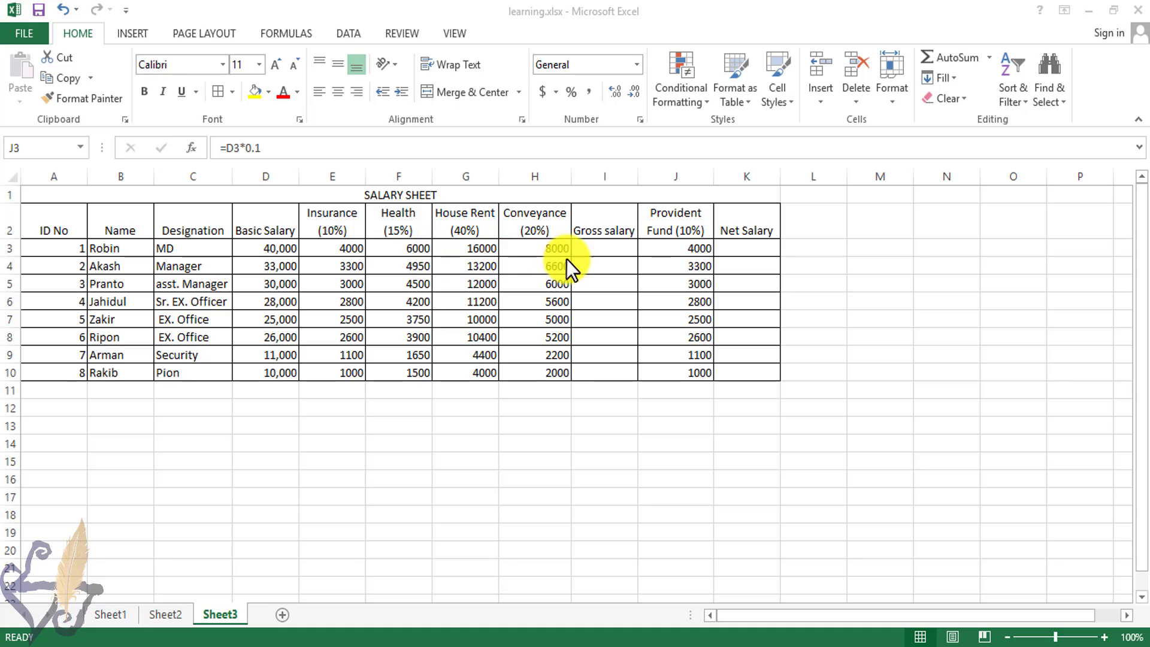
Step: Enter the gross salary formula in I3 as the SUM of D3 through H3
left_click(598, 249)
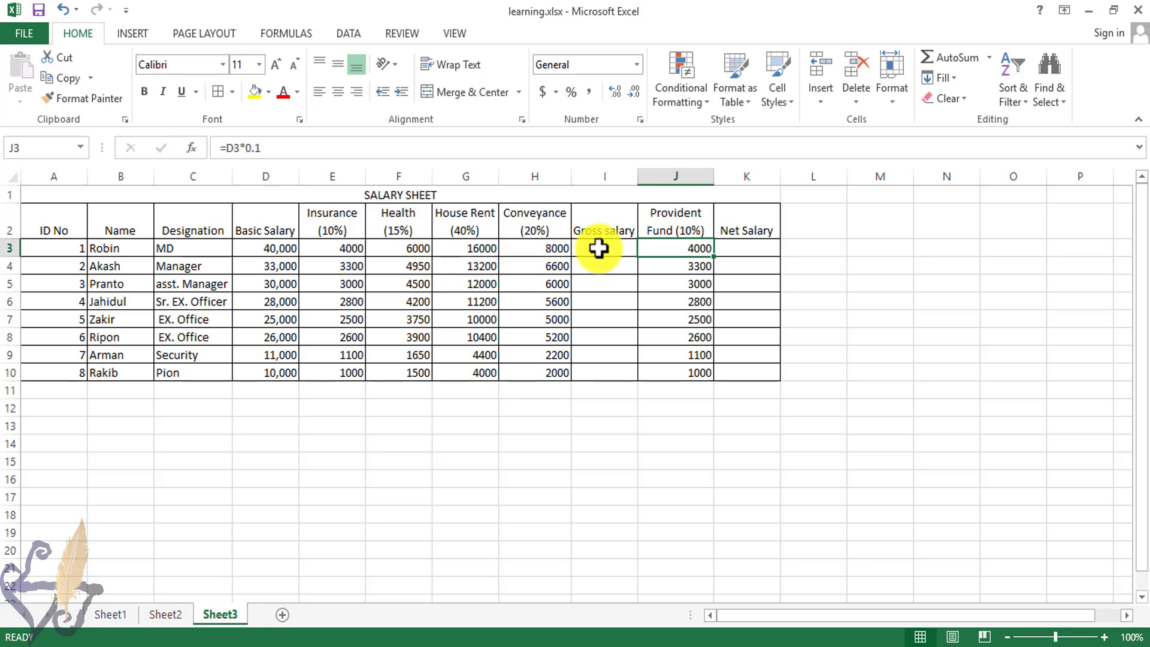
left_click(599, 248)
type("=")
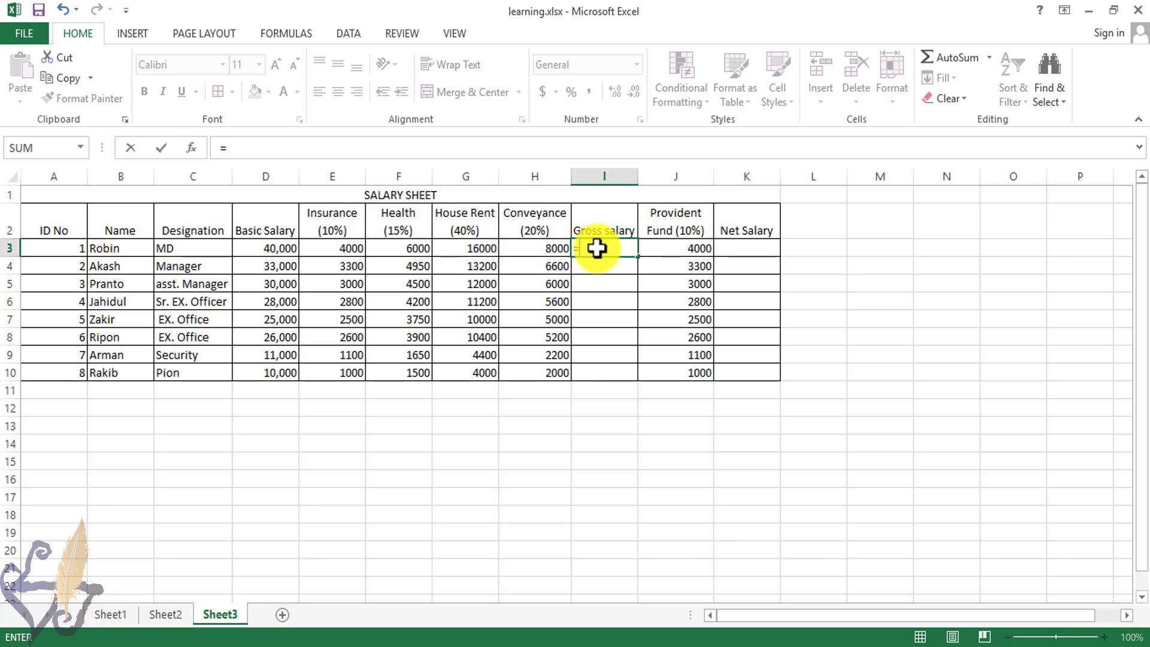
type("sum(")
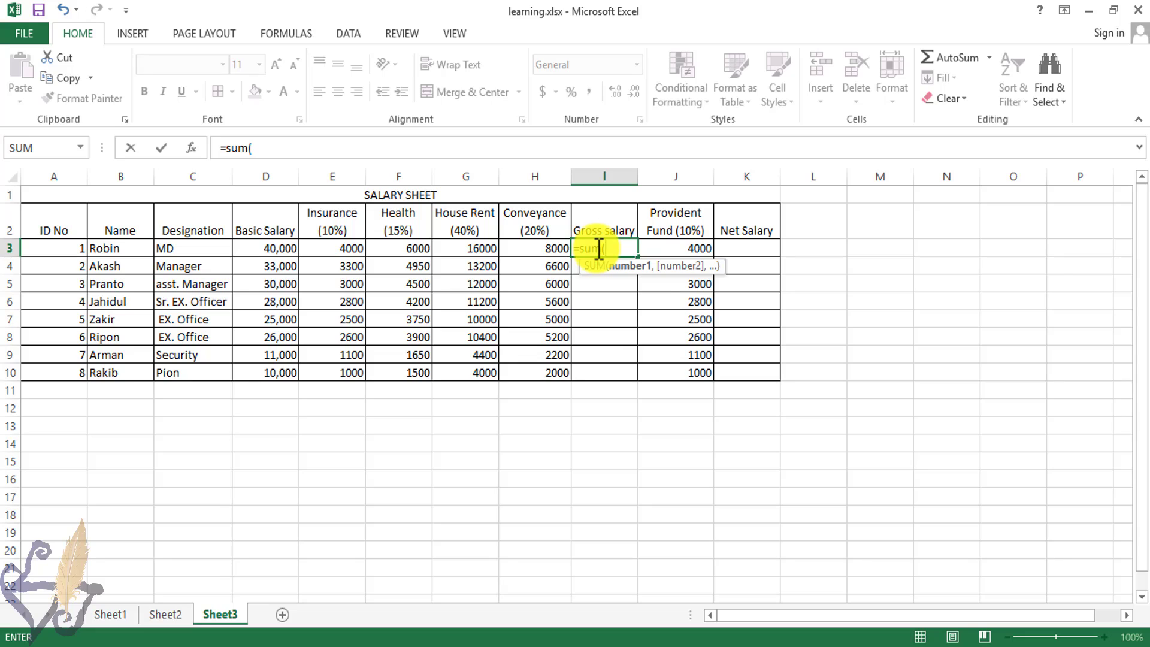
type("D3")
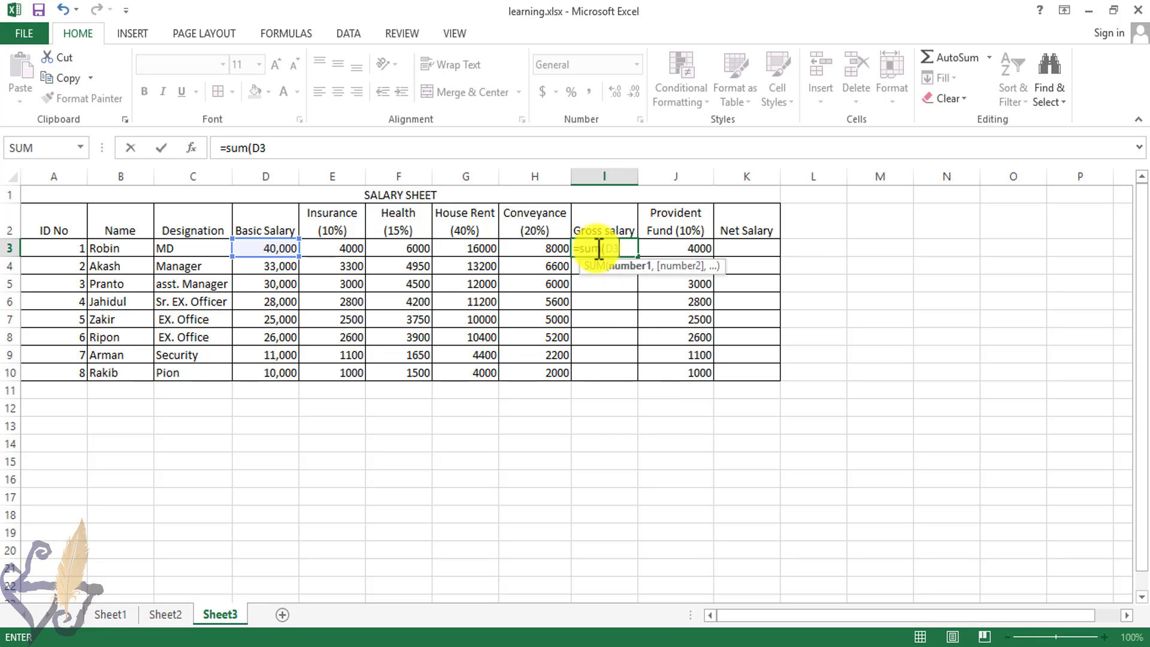
type(":h#")
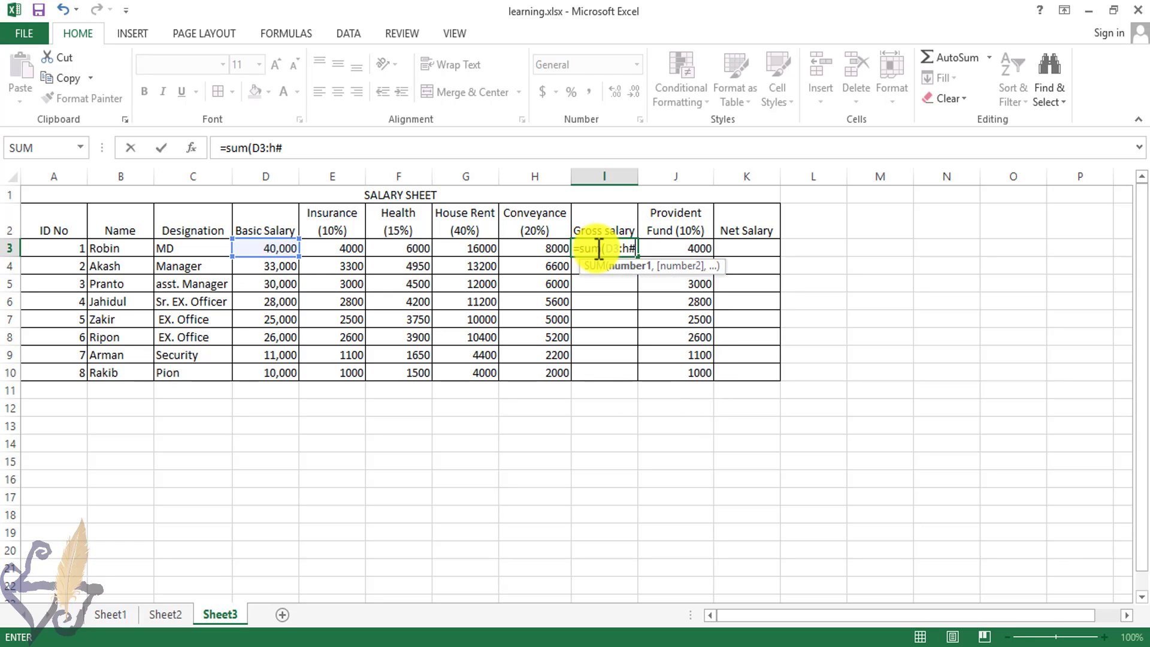
key("BackSpace")
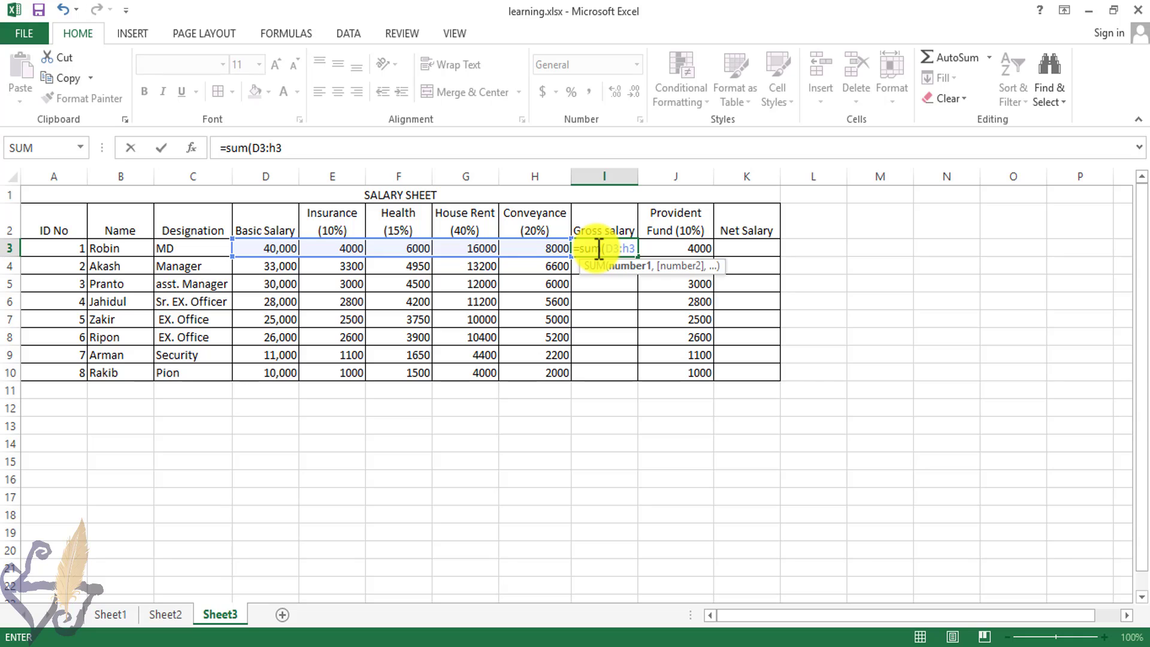
type(")")
key("Return")
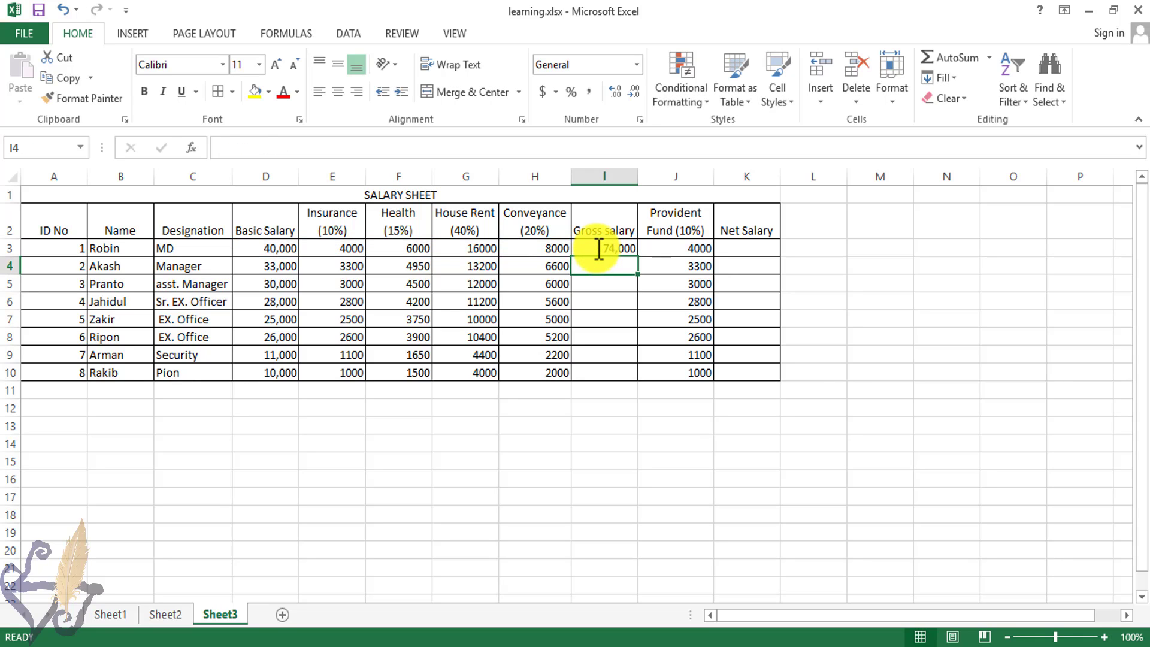
Step: Fill the gross salary formula down to row 10 for all employees
left_click(591, 248)
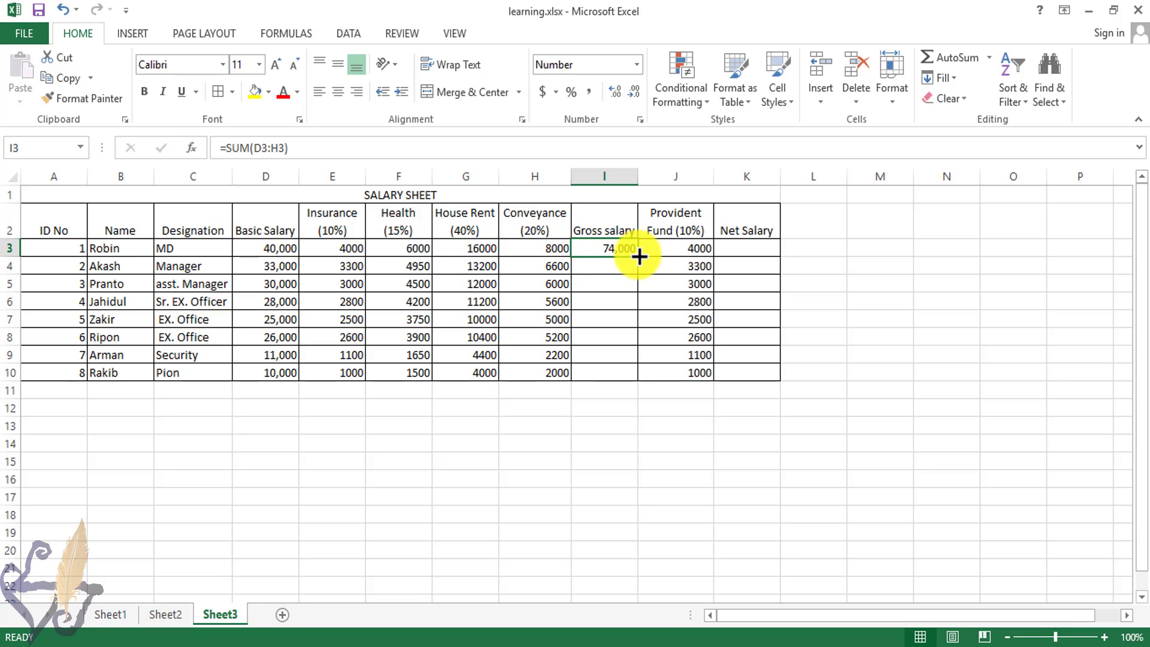
left_click_drag(639, 257, 640, 384)
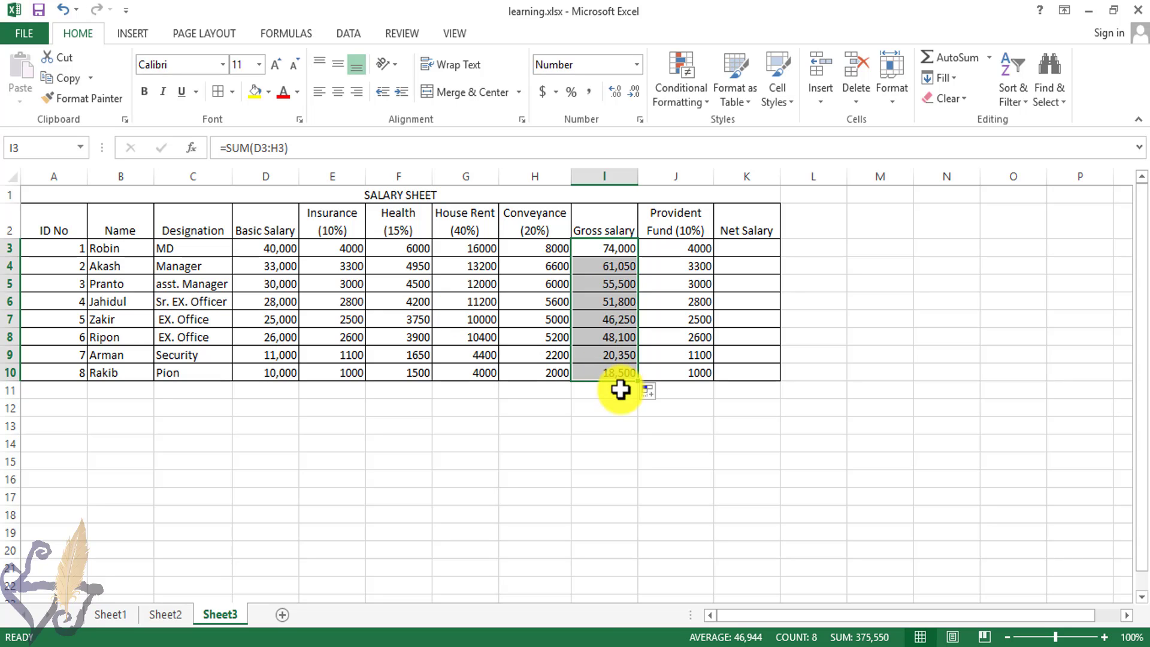
left_click(617, 248)
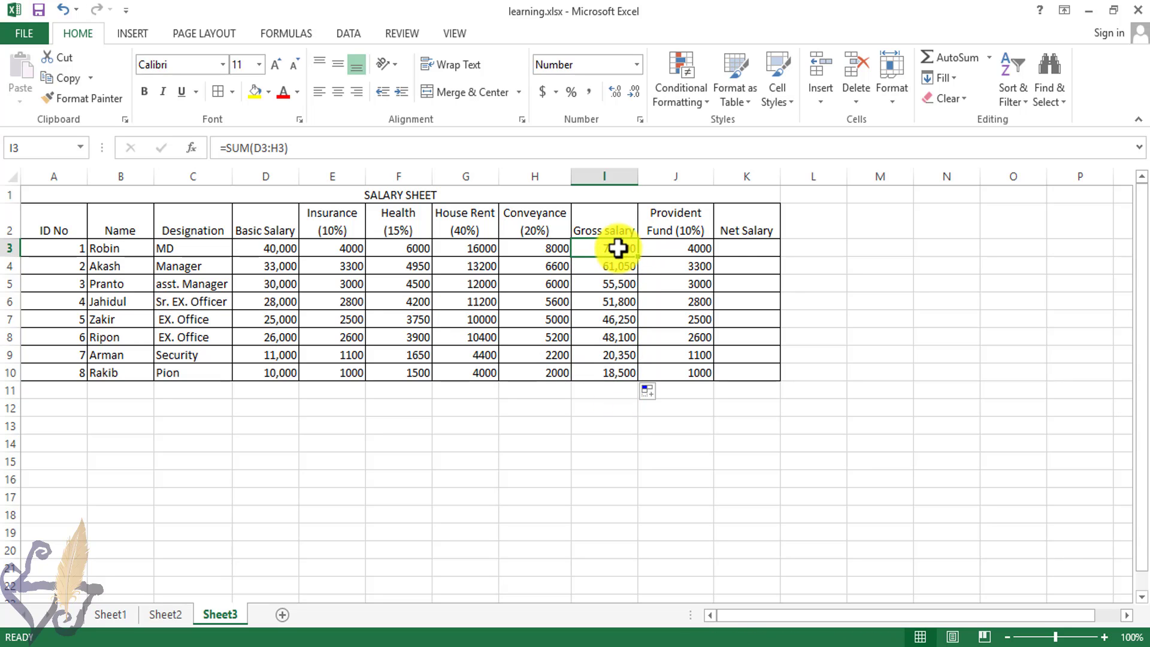
Step: Enter the net salary formula in K3 as I3 minus J3 and fill it down to row 10
left_click(751, 251)
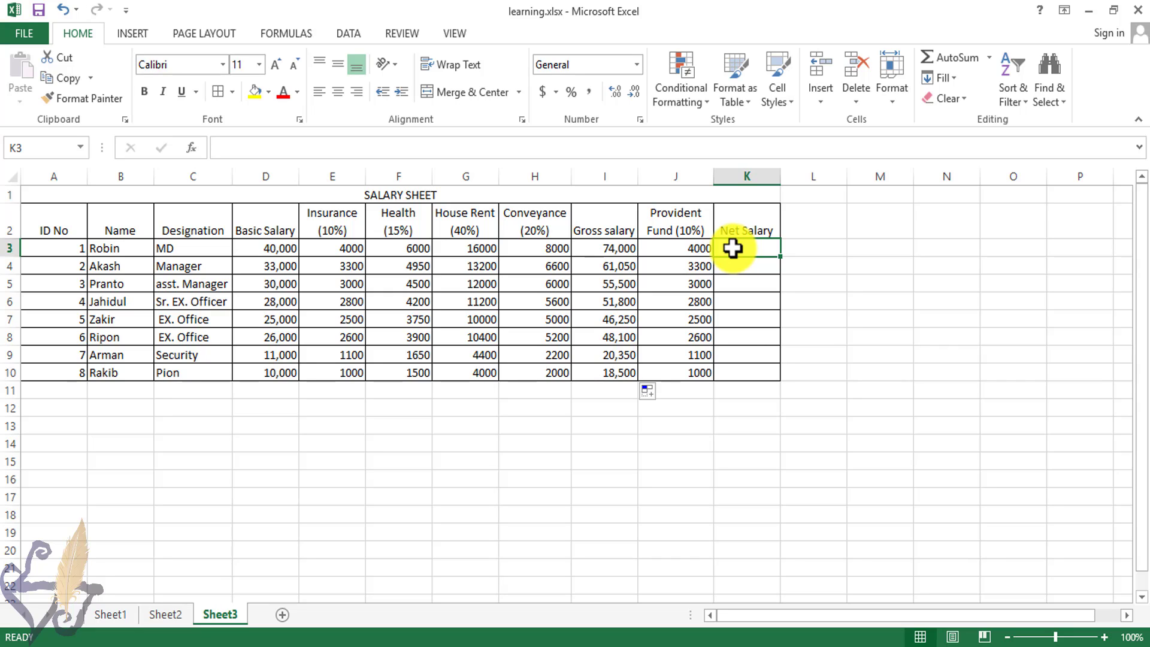
type("=")
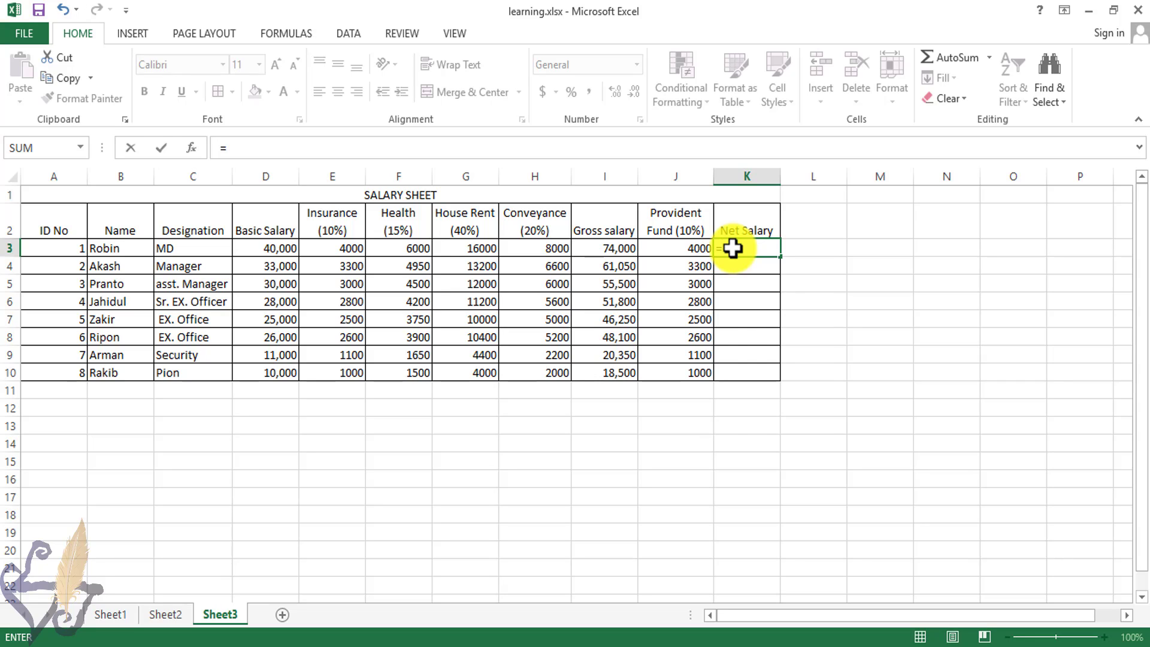
type("i3")
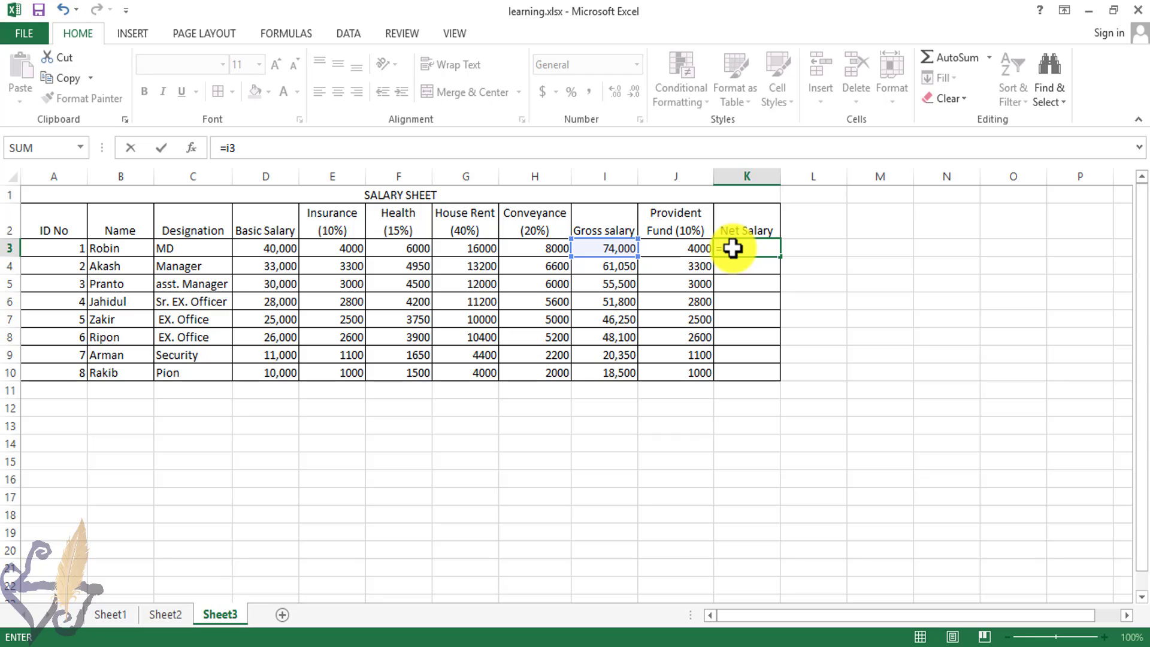
type("-j3")
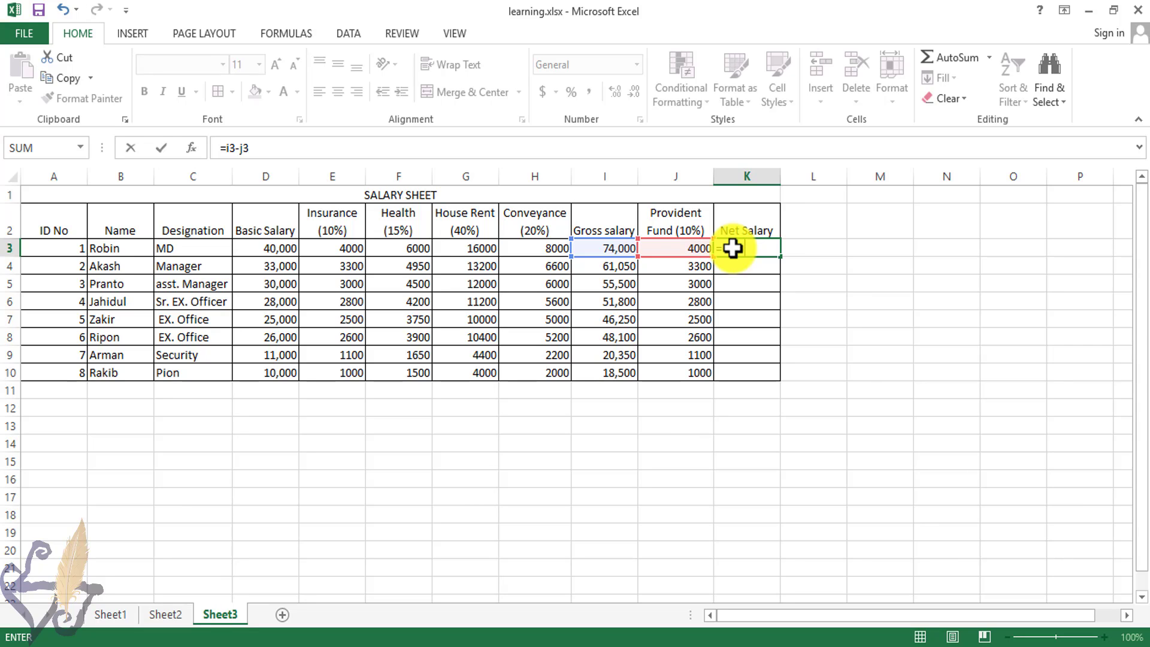
key("Return")
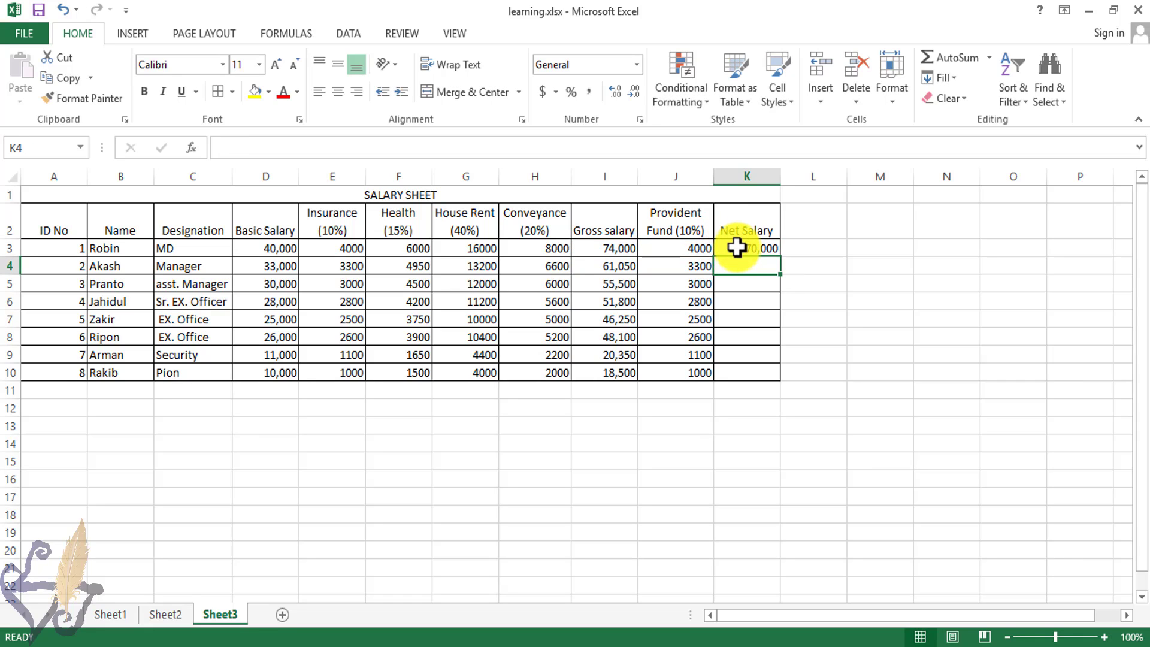
left_click(738, 248)
left_click_drag(779, 257, 779, 377)
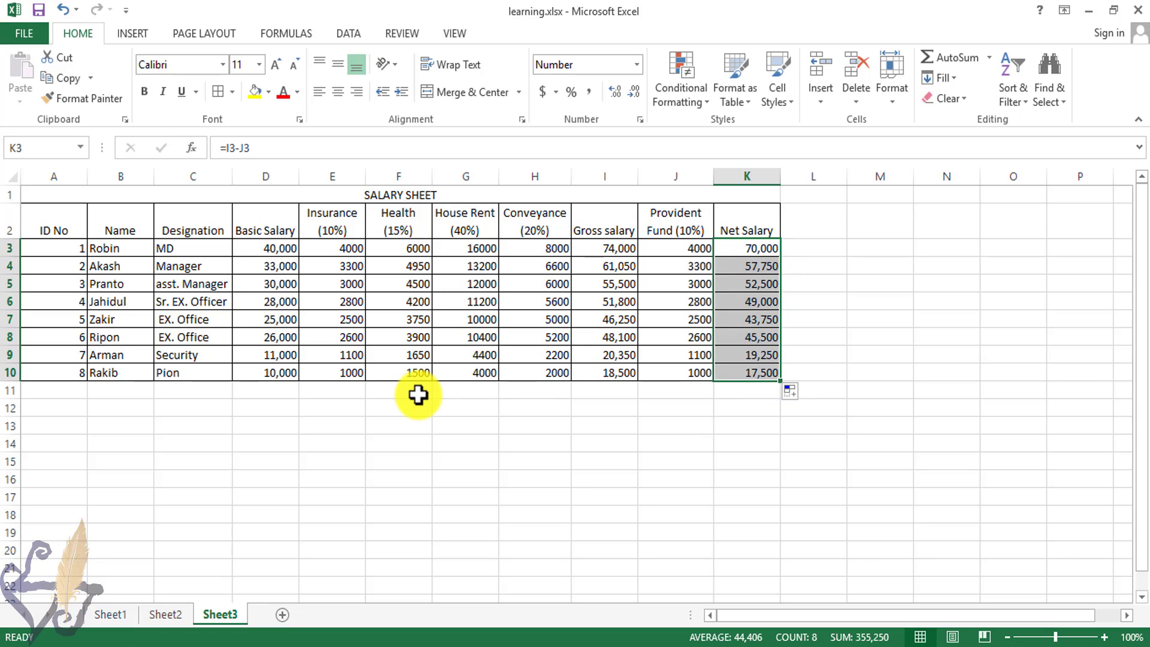